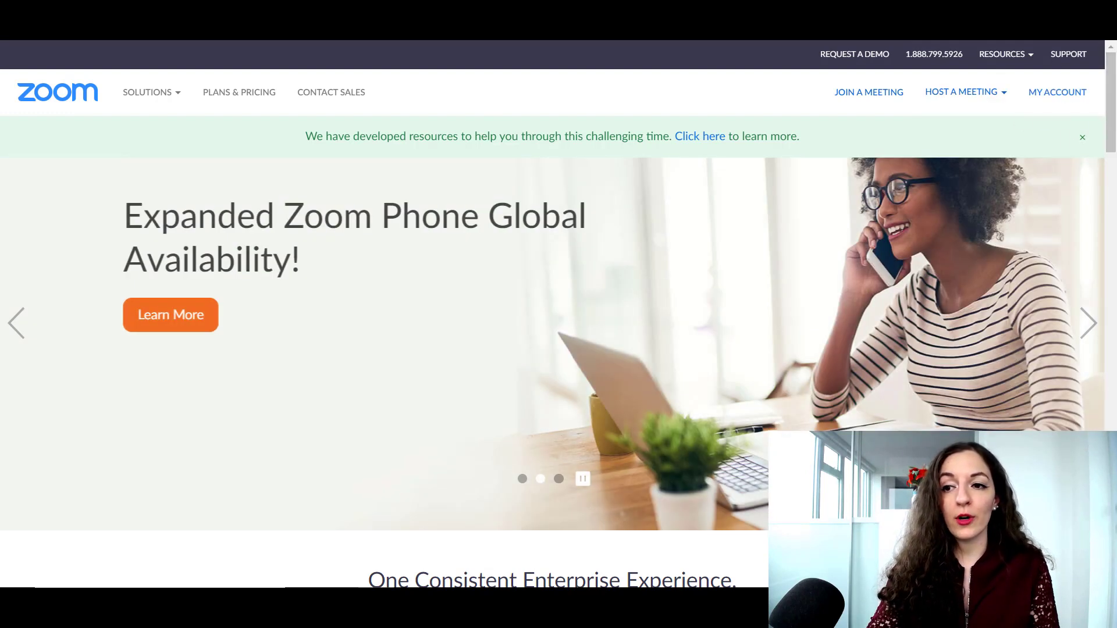
# Open the account's meetings page and start scheduling a new meeting.
pyautogui.click(1052, 98)
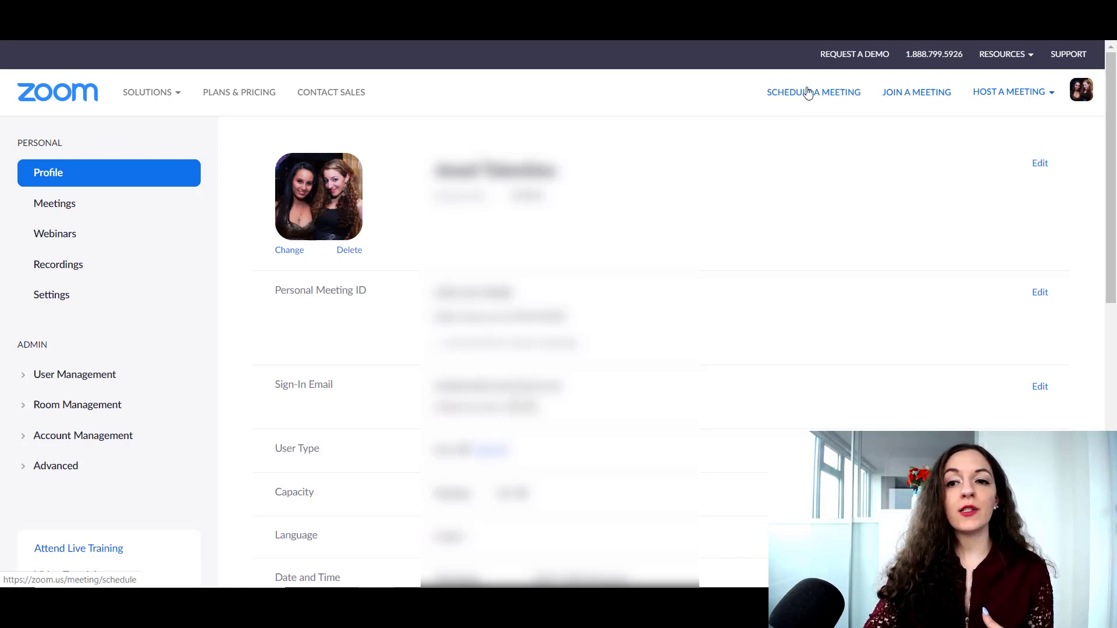
pyautogui.click(65, 210)
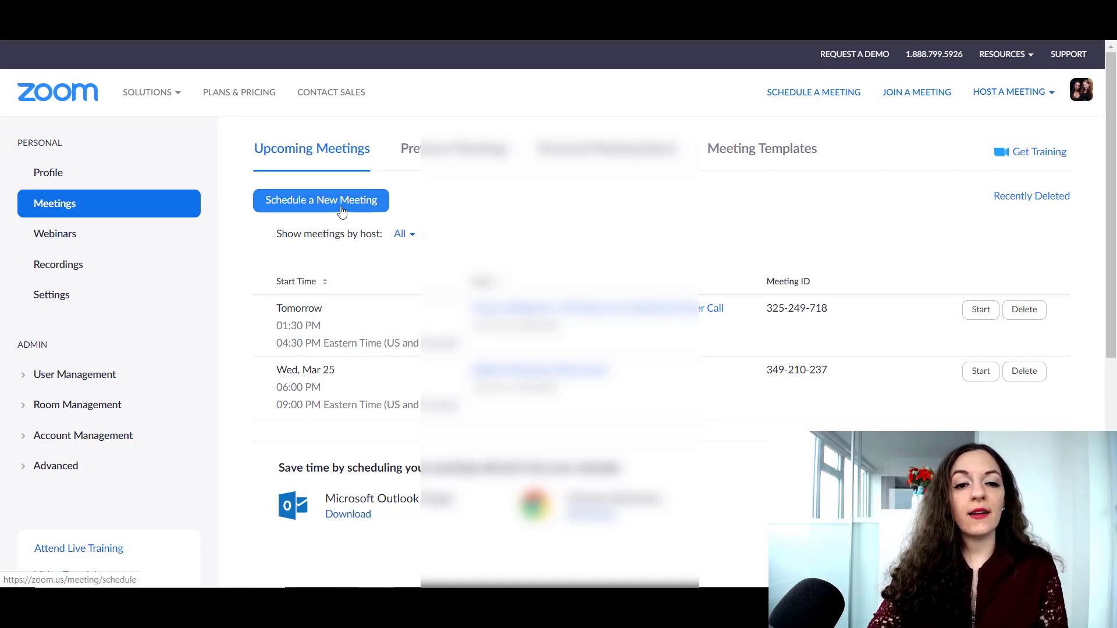
pyautogui.click(359, 210)
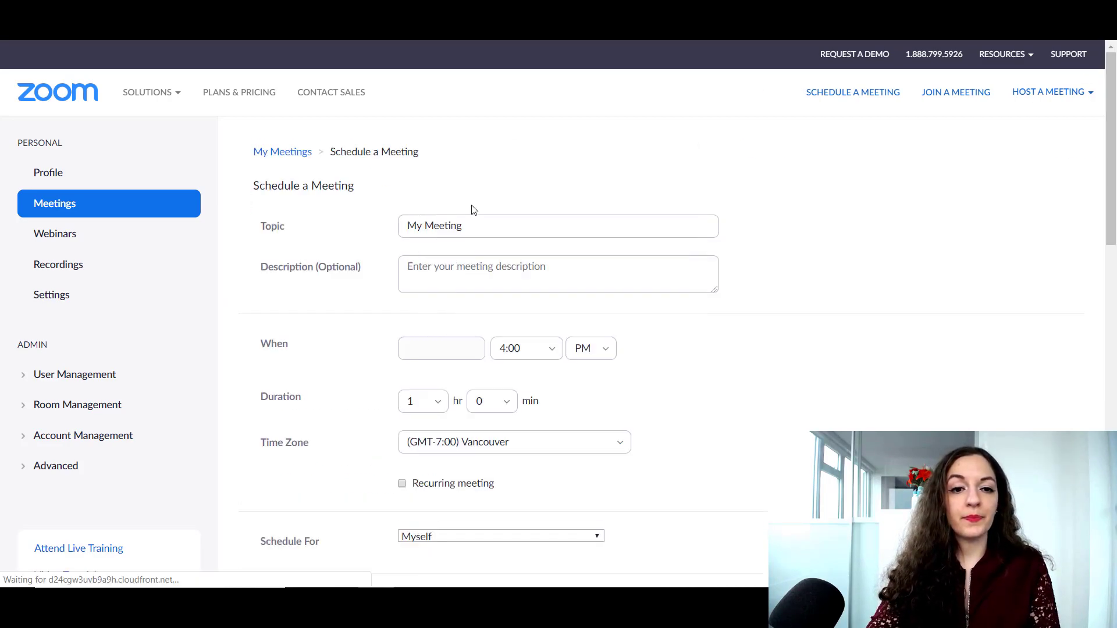
pyautogui.scroll(-7, 573, 251)
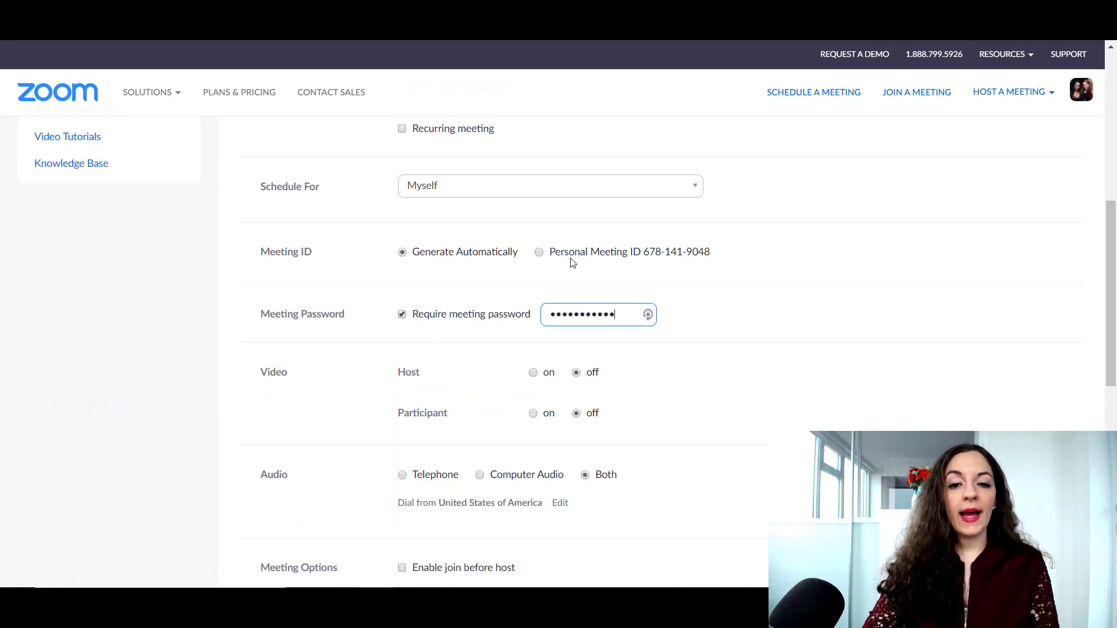
pyautogui.scroll(3, 573, 250)
pyautogui.scroll(5, 573, 250)
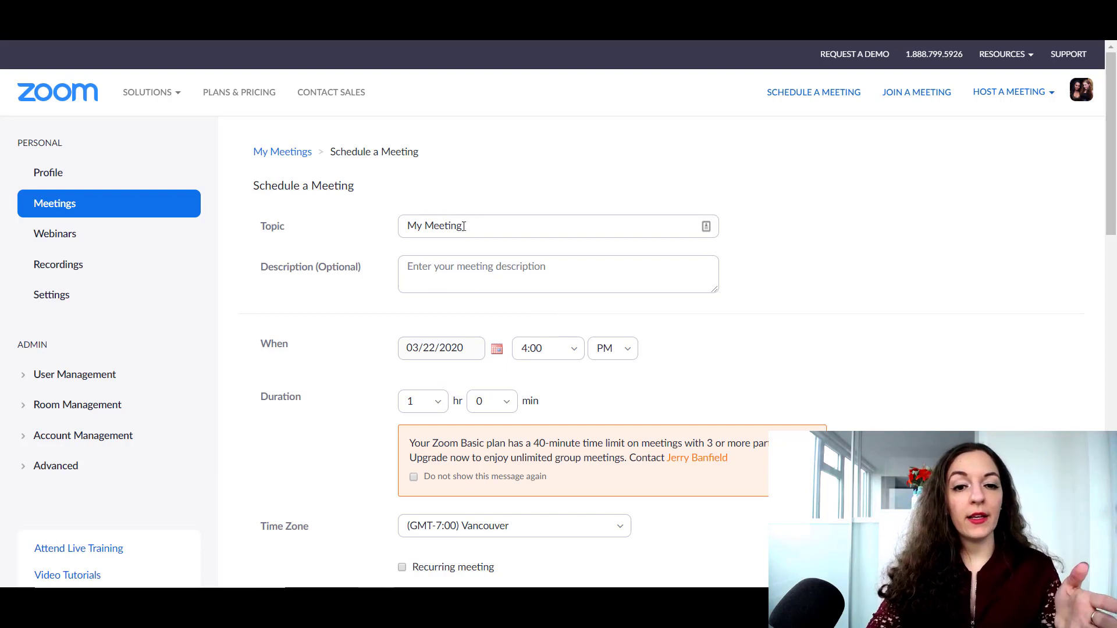
# Replace the meeting topic with "1 on 1 YouTube Consult with" followed by the client's first name.
pyautogui.click(496, 226)
pyautogui.tripleClick(514, 227)
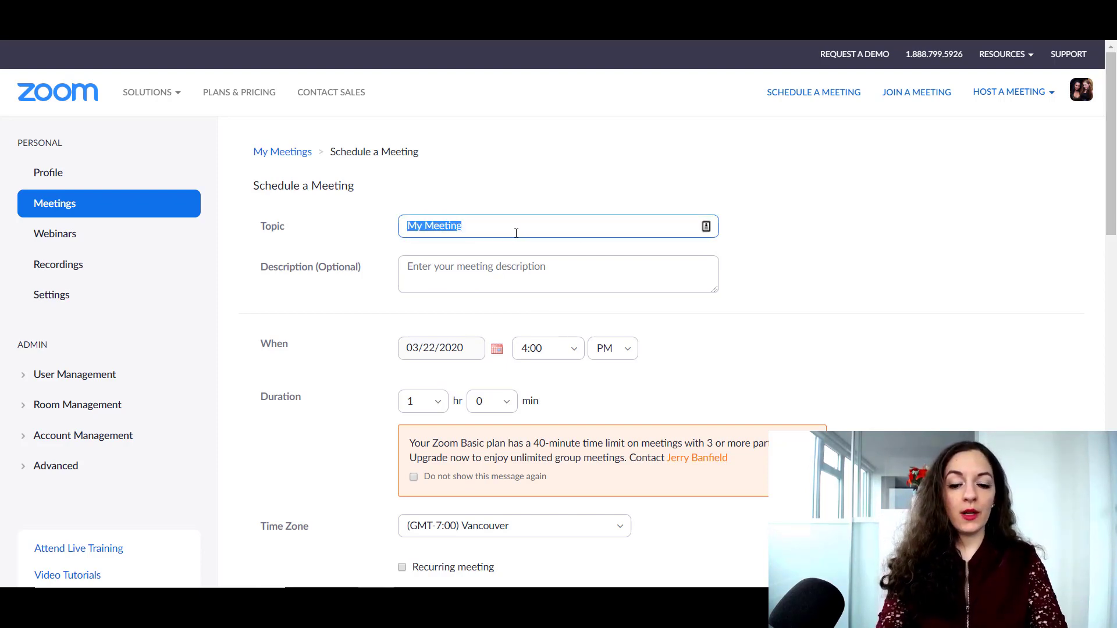
pyautogui.press('capslock')
pyautogui.write('T')
pyautogui.press('BackSpace')
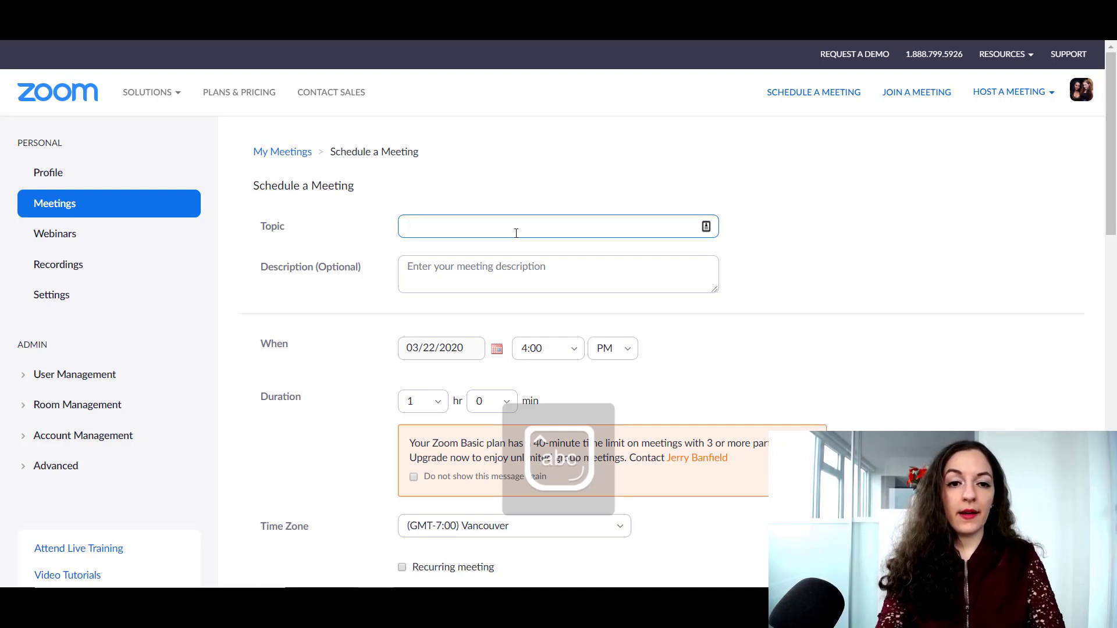
pyautogui.press('capslock')
pyautogui.write('I')
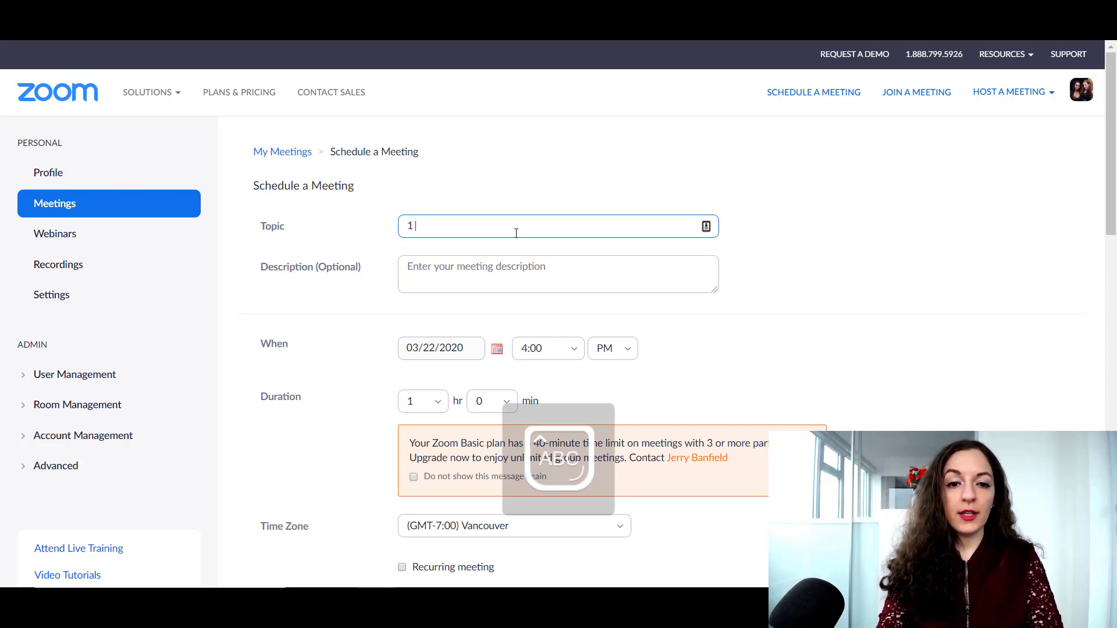
pyautogui.write(' ON')
pyautogui.press('capslock')
pyautogui.press('BackSpace')
pyautogui.press('BackSpace')
pyautogui.press('BackSpace')
pyautogui.write('on ')
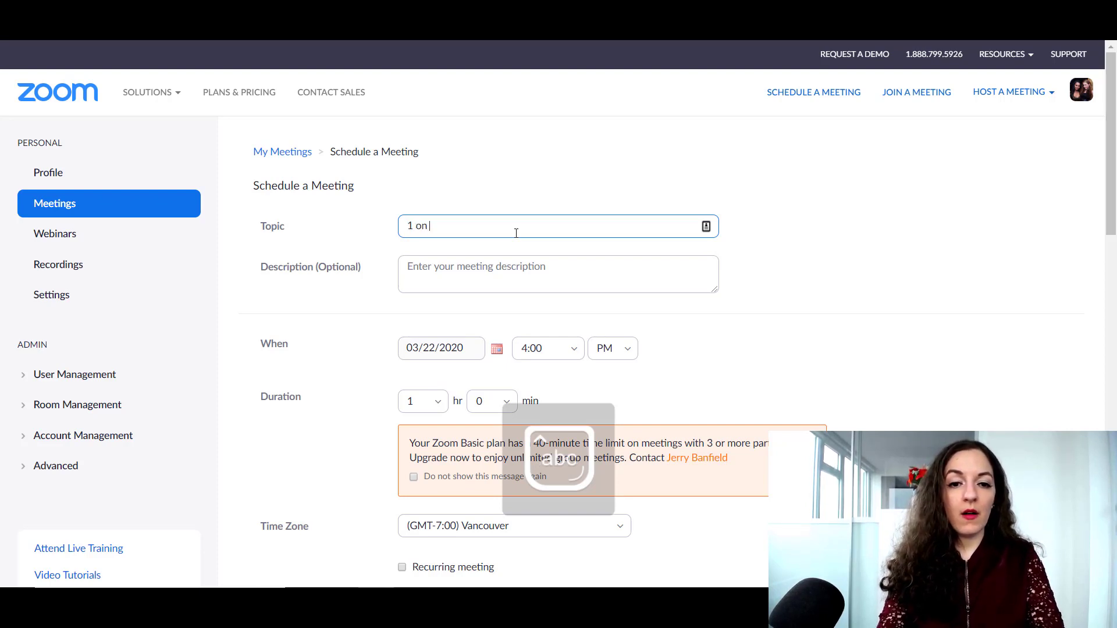
pyautogui.write('1 YouTube')
pyautogui.press('capslock')
pyautogui.write('C')
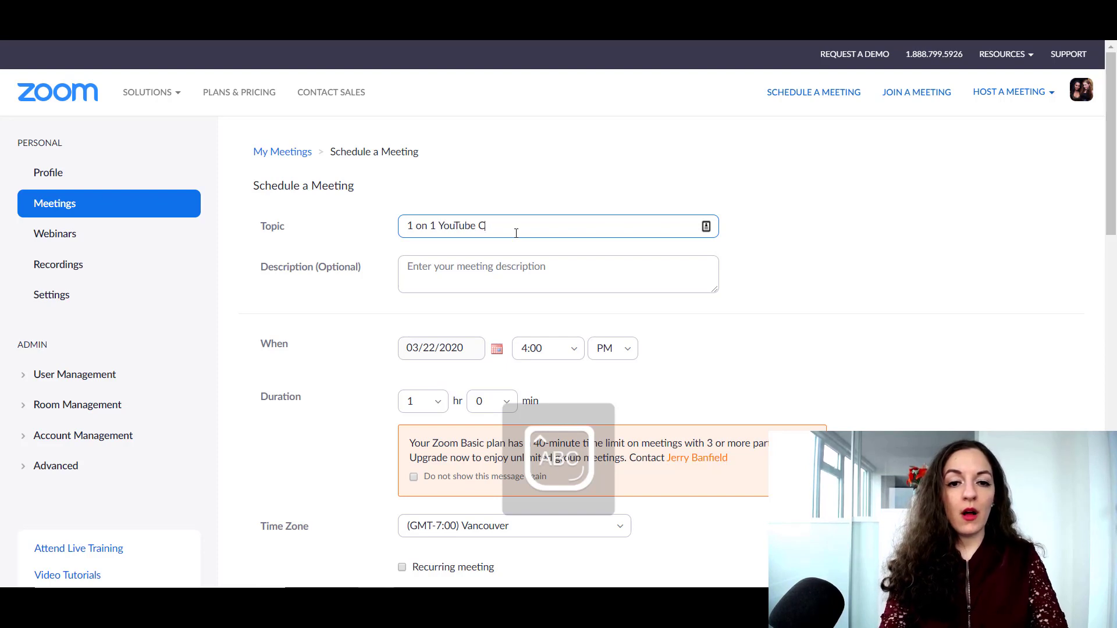
pyautogui.press('capslock')
pyautogui.write('onsult wit')
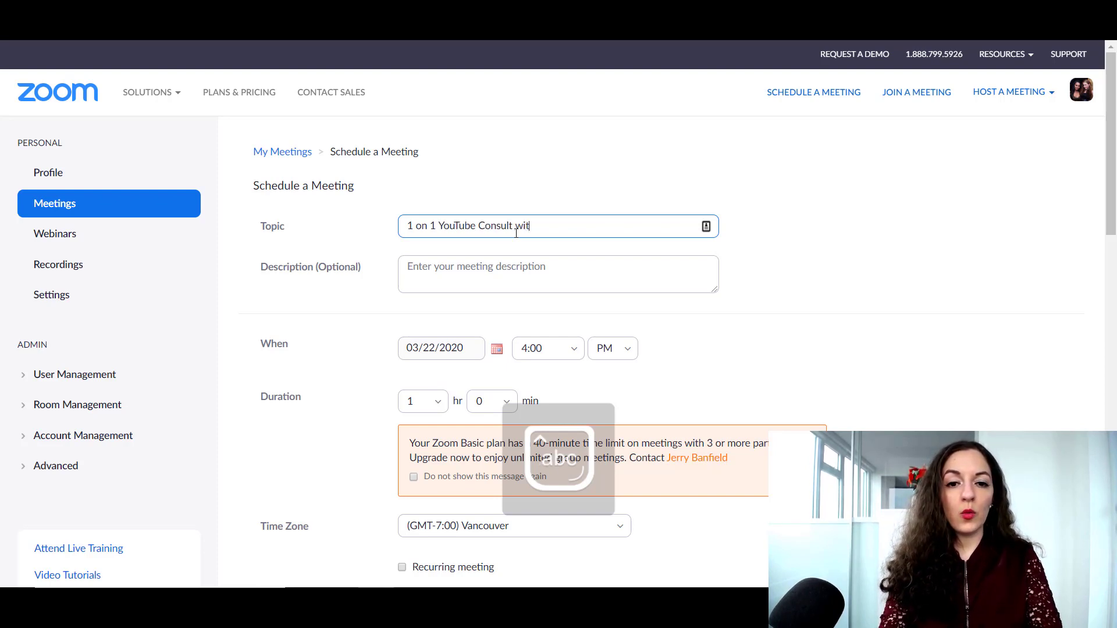
pyautogui.write('h Joe')
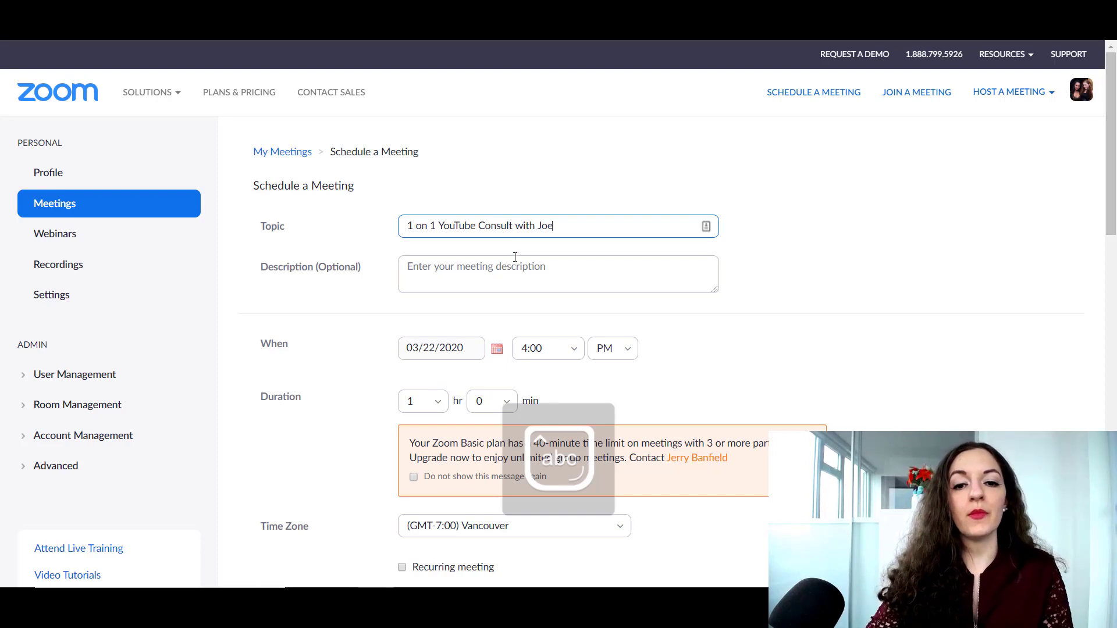
pyautogui.click(508, 274)
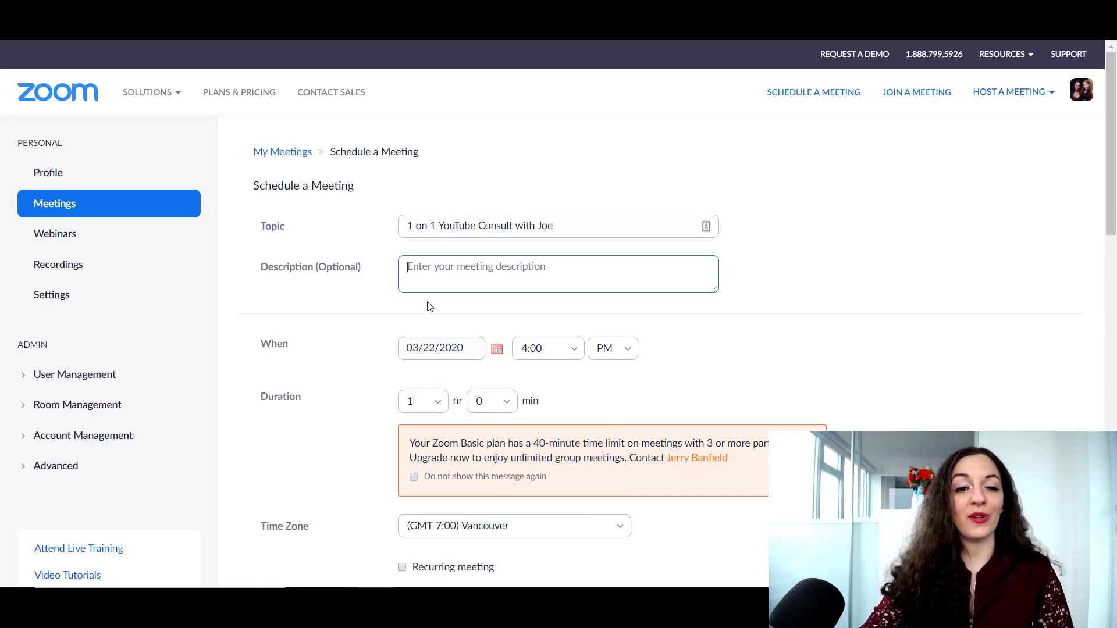
# Examine the available choices for the meeting's date, start time, duration and time zone.
pyautogui.scroll(-1, 356, 317)
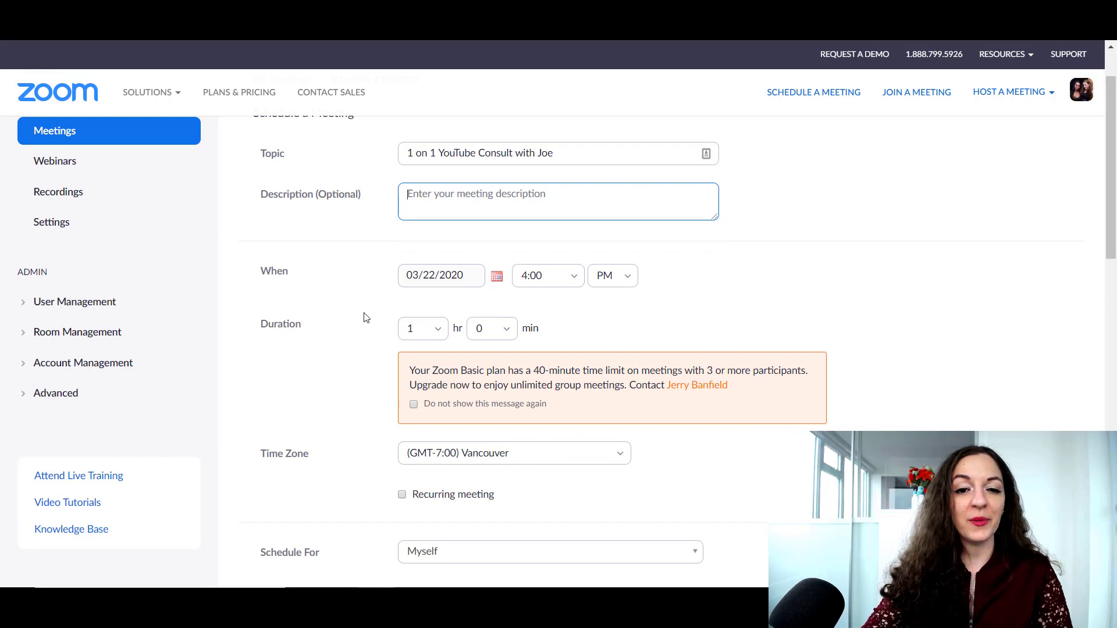
pyautogui.click(446, 285)
pyautogui.click(496, 277)
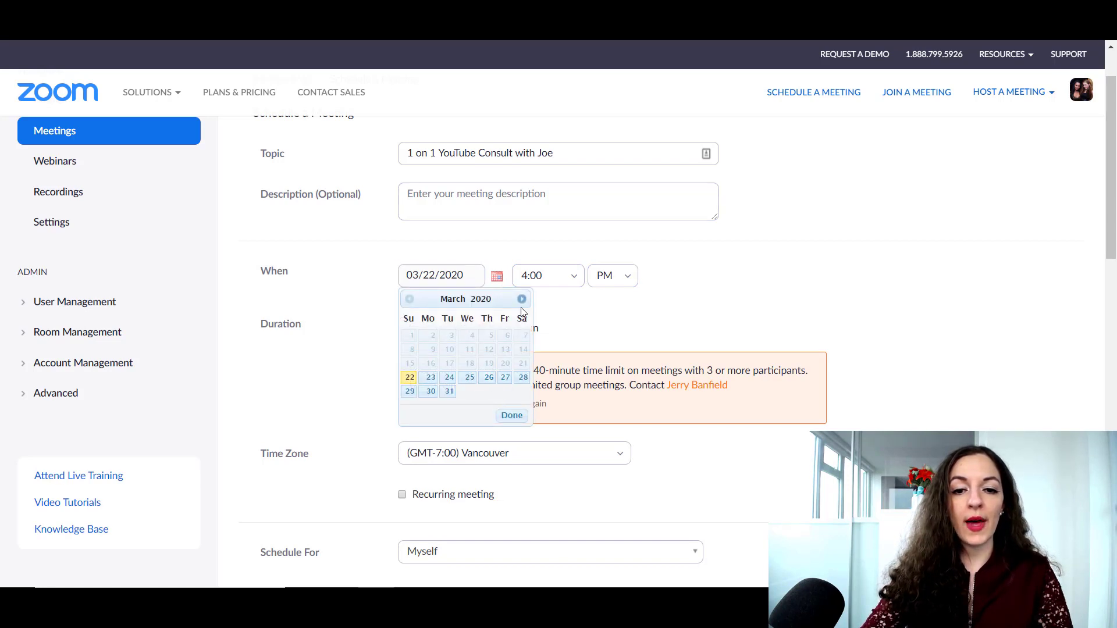
pyautogui.click(550, 275)
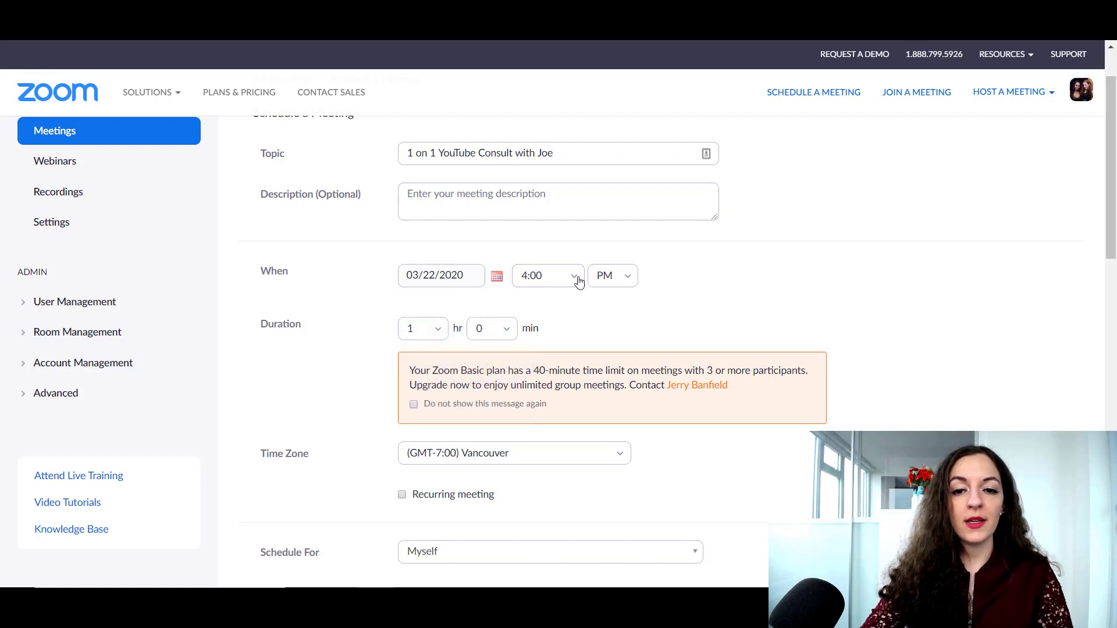
pyautogui.click(610, 276)
pyautogui.click(701, 291)
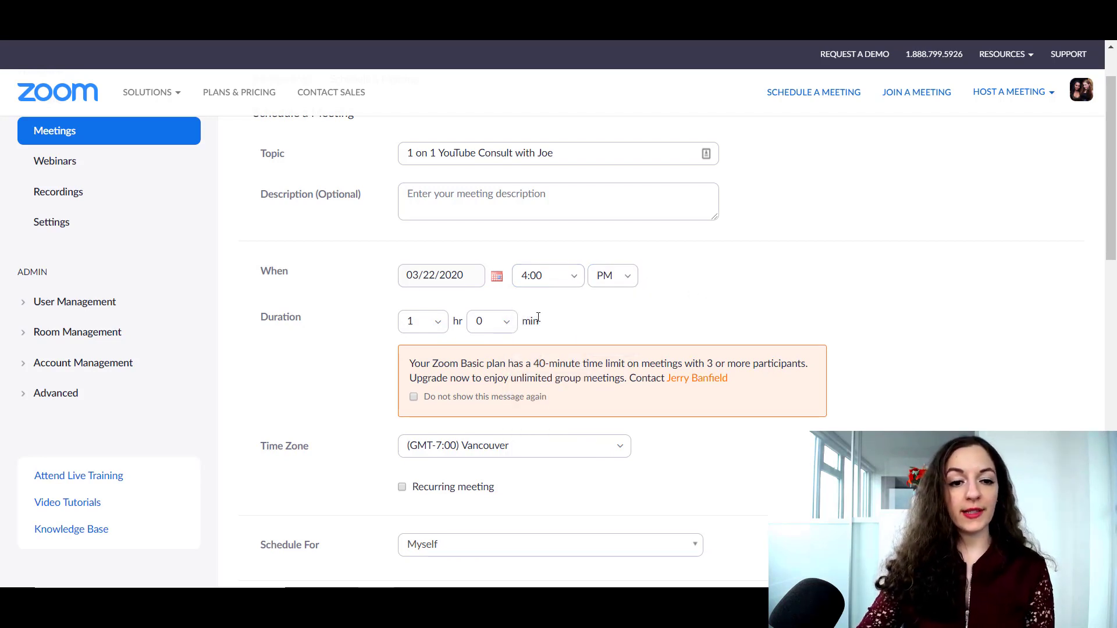
pyautogui.click(418, 324)
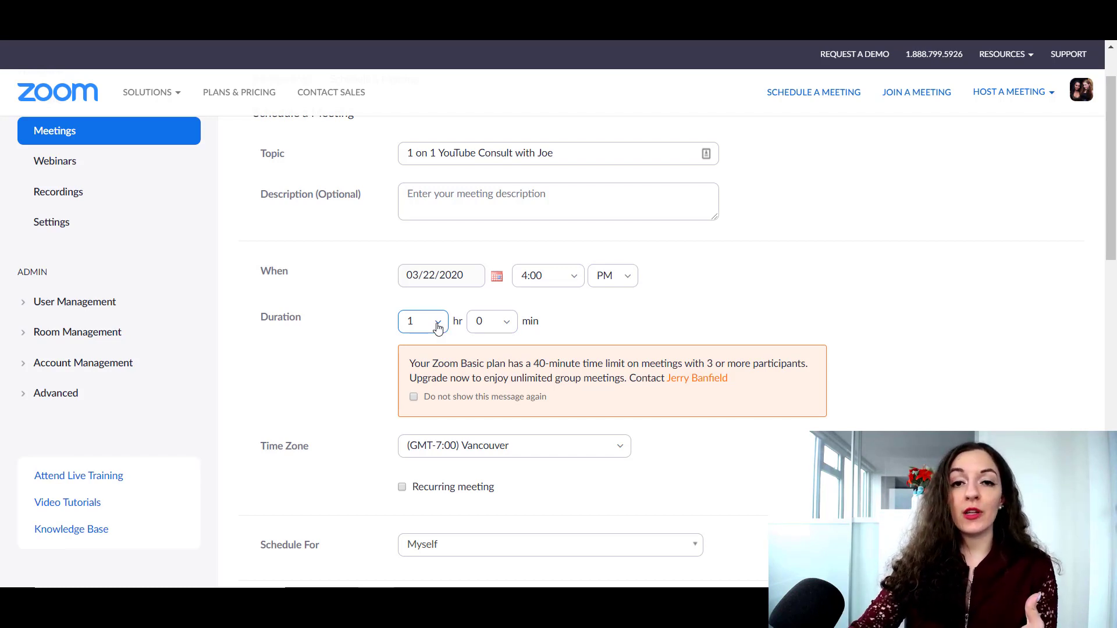
pyautogui.scroll(-3, 437, 328)
pyautogui.click(609, 304)
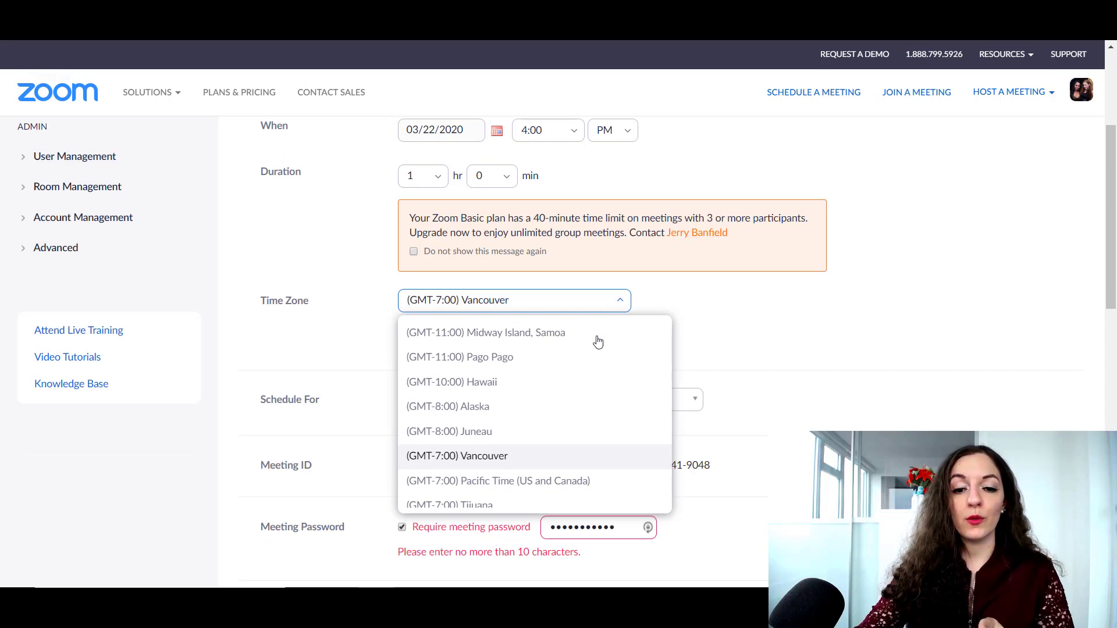
pyautogui.click(347, 281)
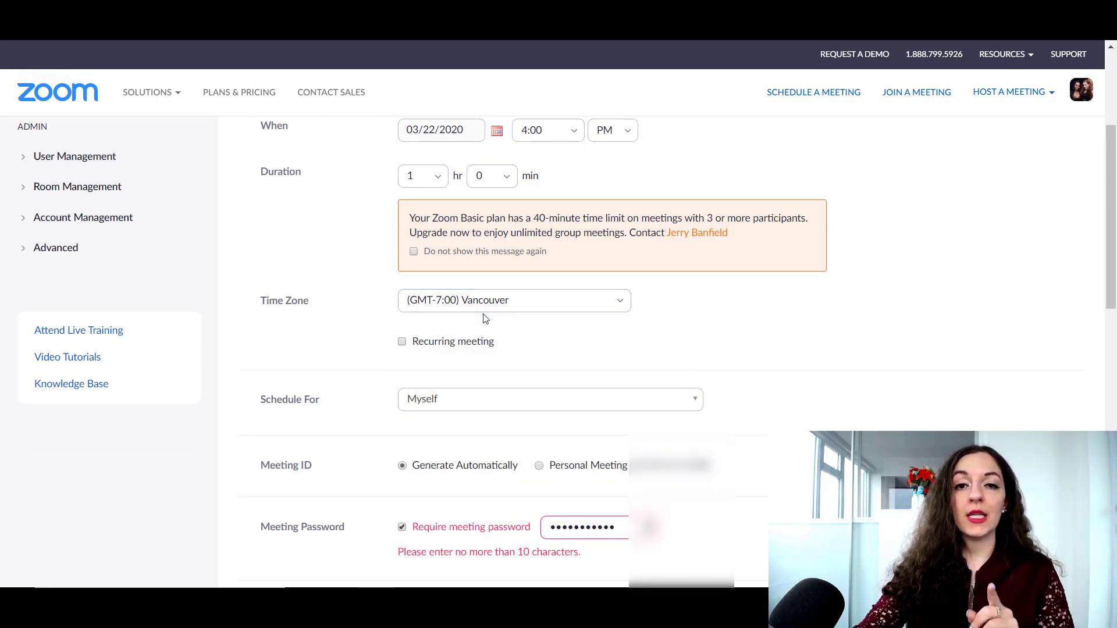
pyautogui.scroll(1, 486, 306)
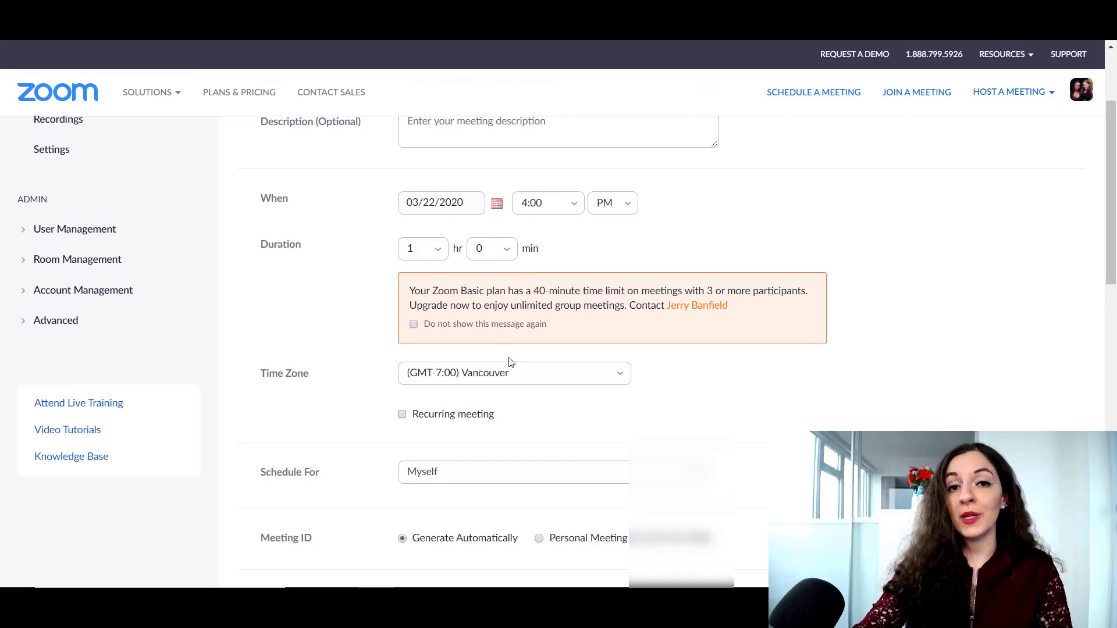
pyautogui.scroll(-2, 509, 363)
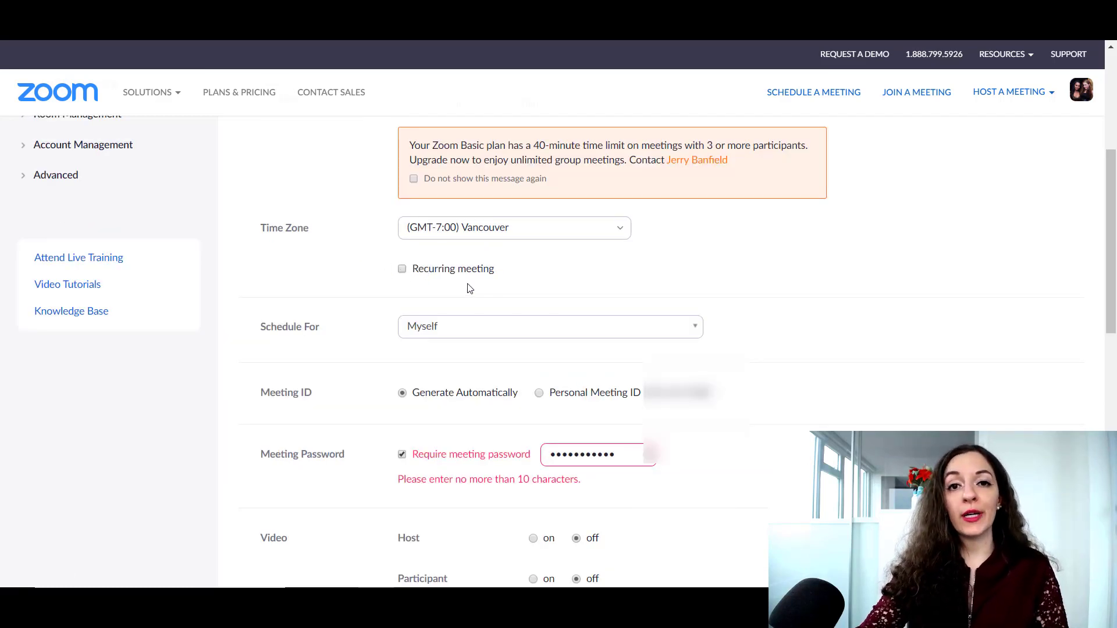
# Enable the recurring meeting option to inspect its recurrence settings, and disable it again.
pyautogui.click(402, 271)
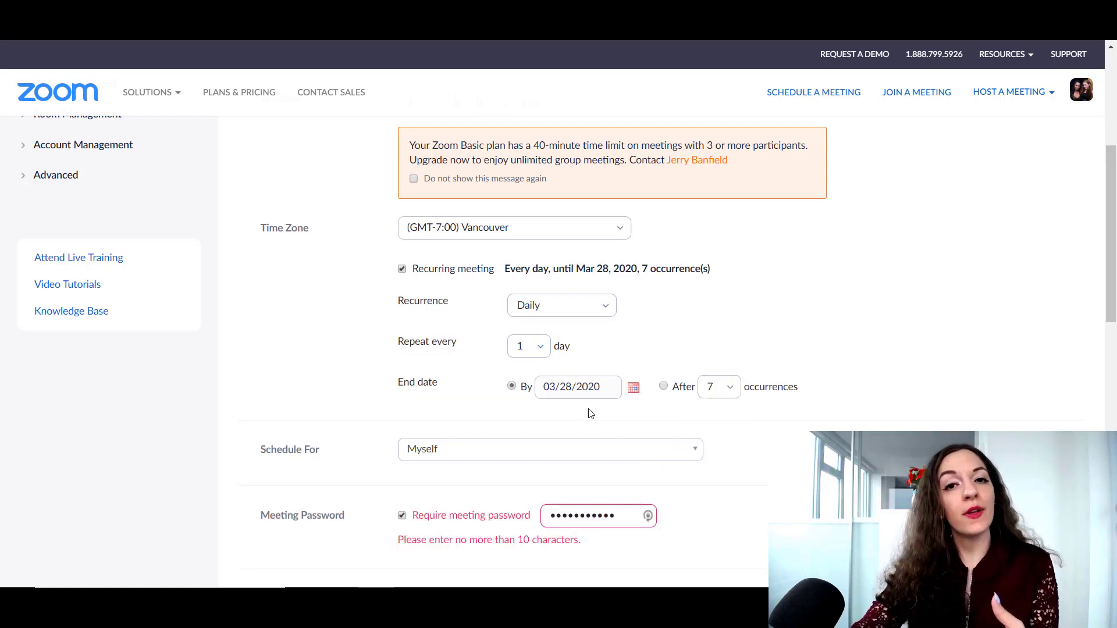
pyautogui.click(415, 271)
pyautogui.click(374, 325)
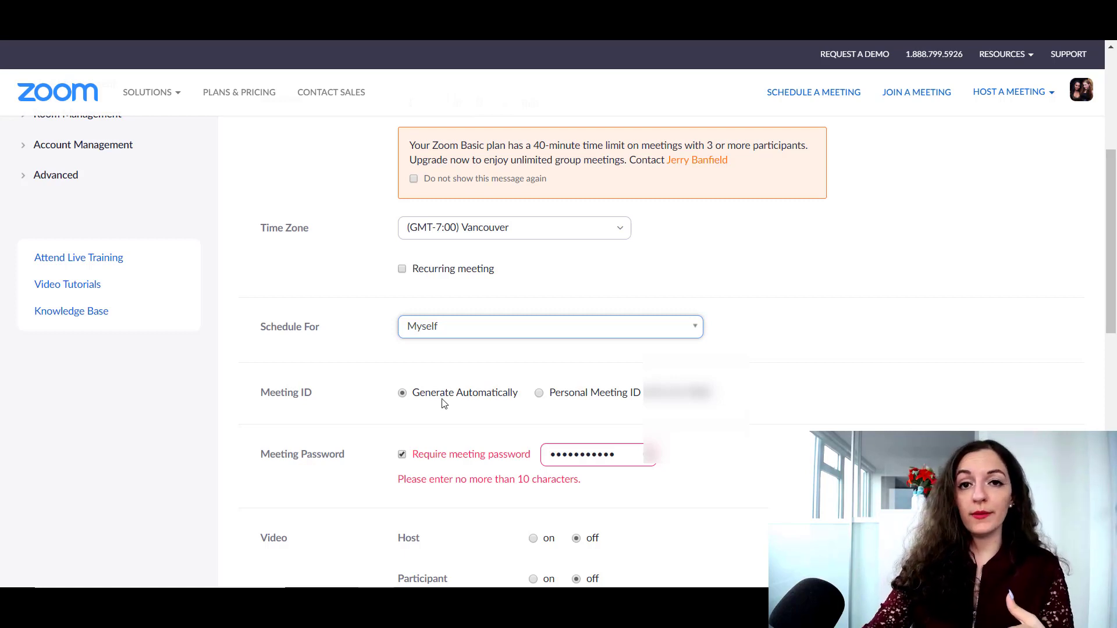
# Remove the meeting password requirement and set both host and participant video to on.
pyautogui.scroll(-4, 444, 403)
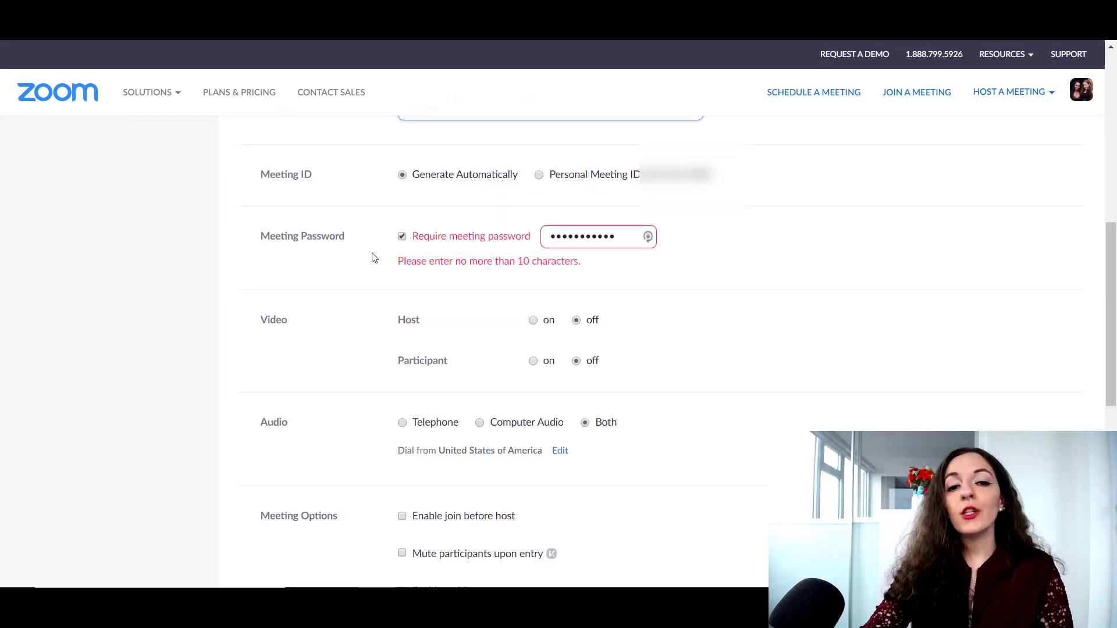
pyautogui.click(402, 237)
pyautogui.click(402, 237)
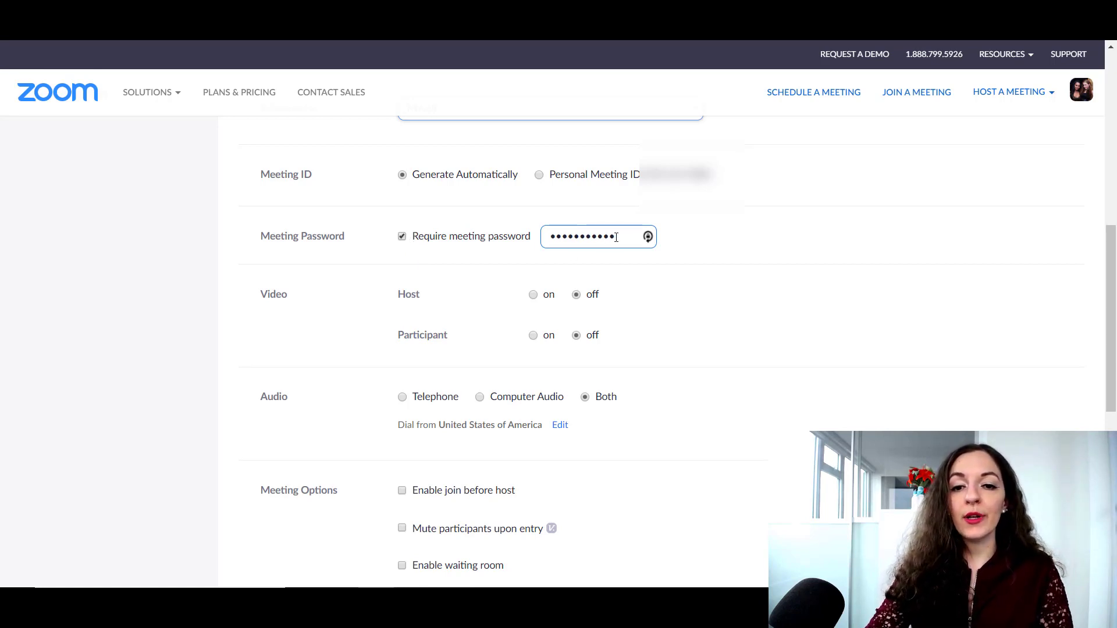
pyautogui.click(402, 236)
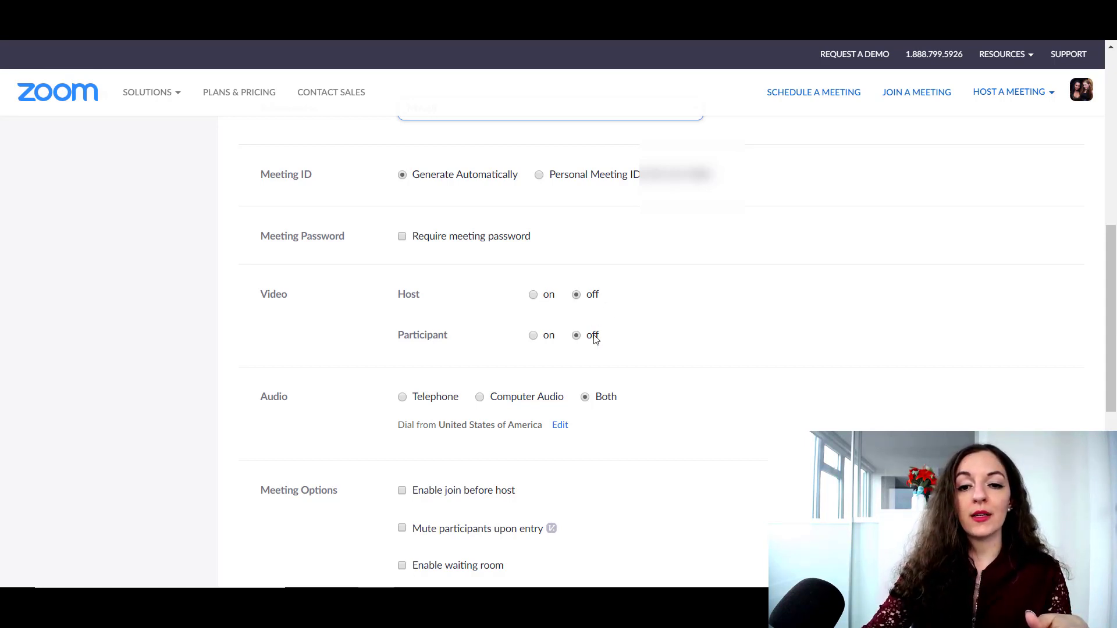
pyautogui.click(533, 296)
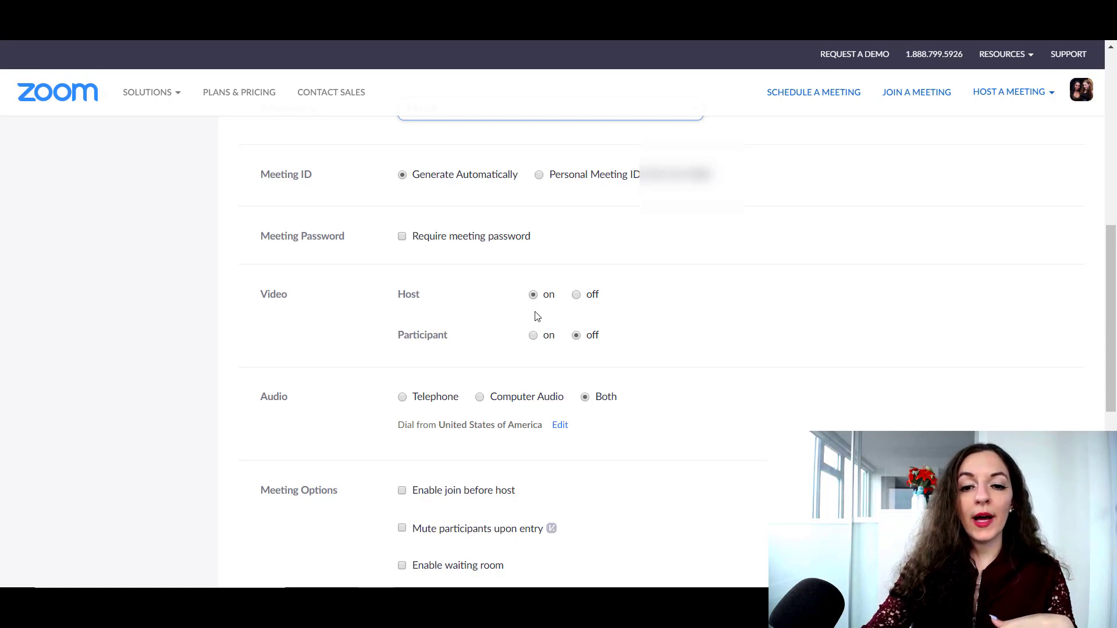
pyautogui.click(534, 337)
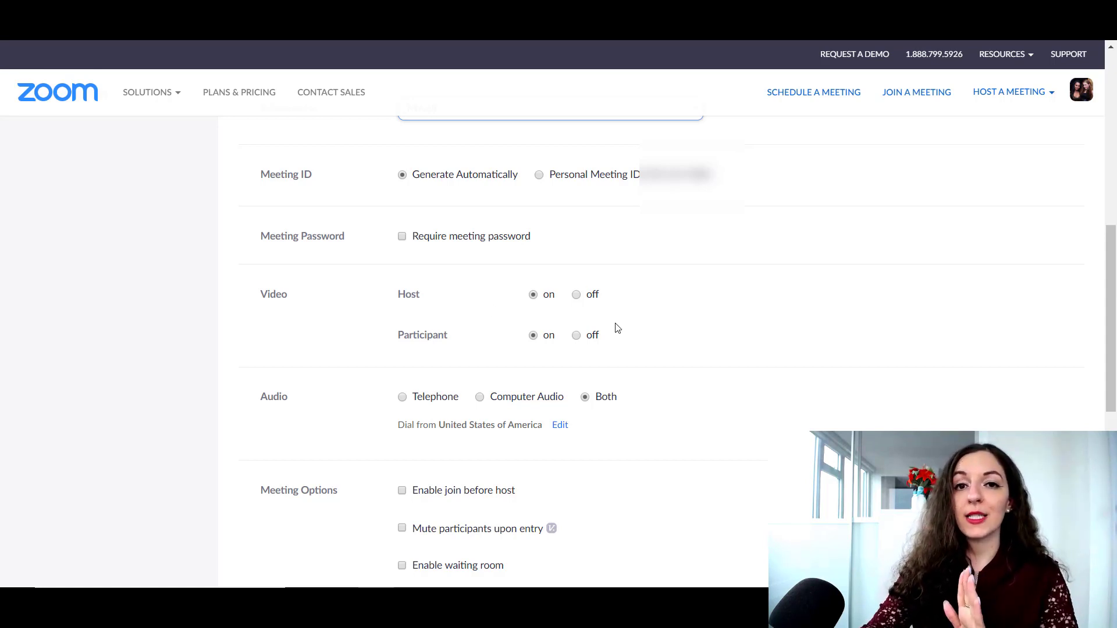
# Review the audio settings and the meeting options, such as join before host, mute upon entry and waiting room.
pyautogui.scroll(-2, 617, 329)
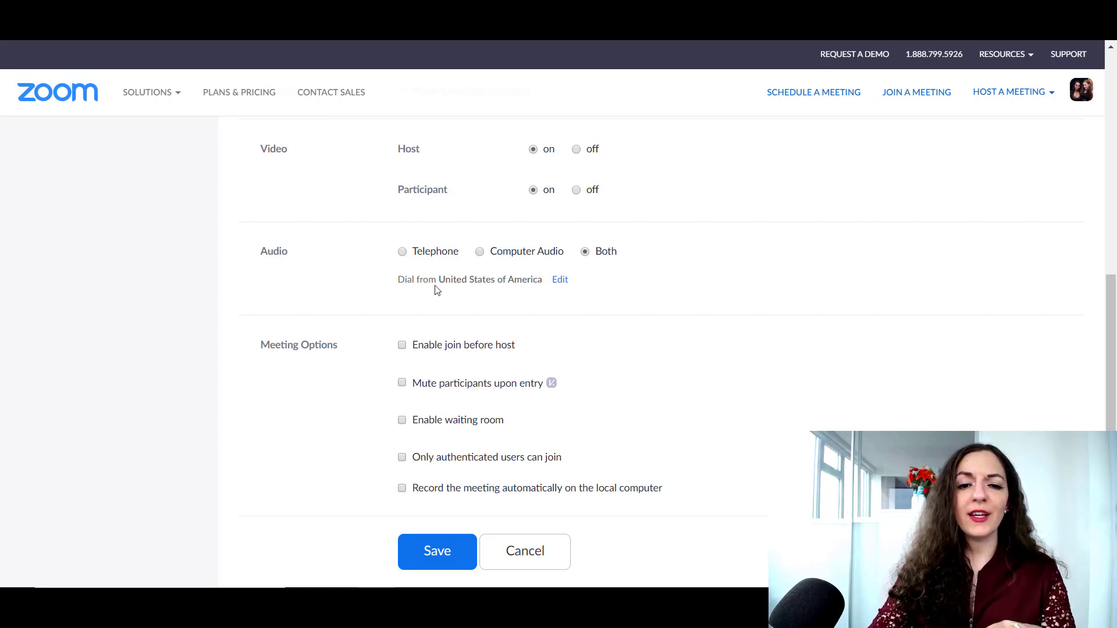
pyautogui.scroll(-3, 623, 289)
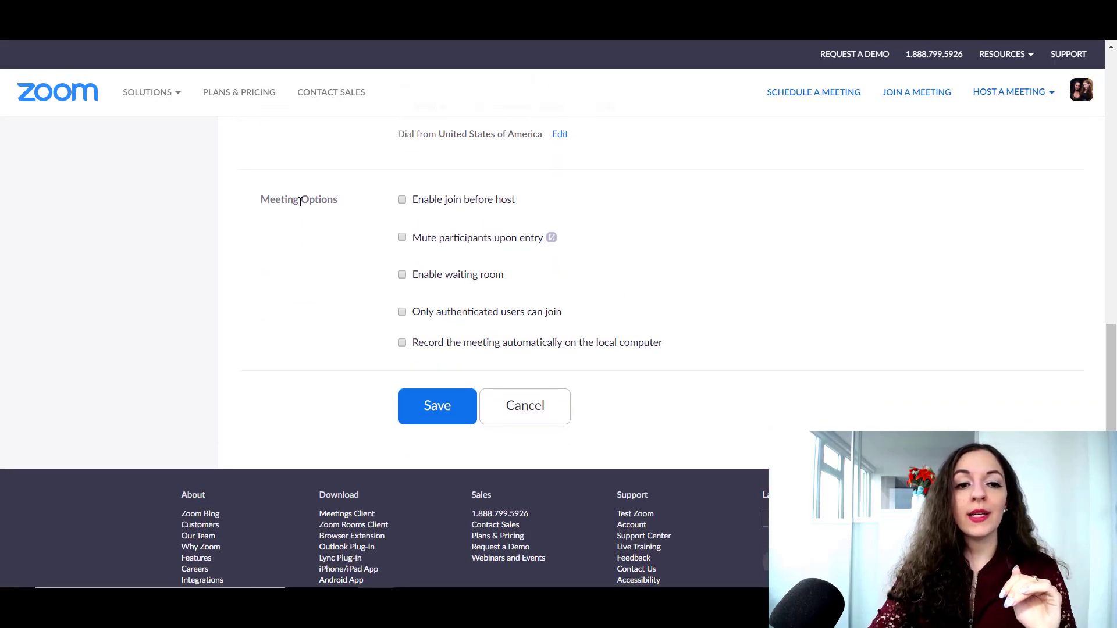
pyautogui.scroll(1, 297, 206)
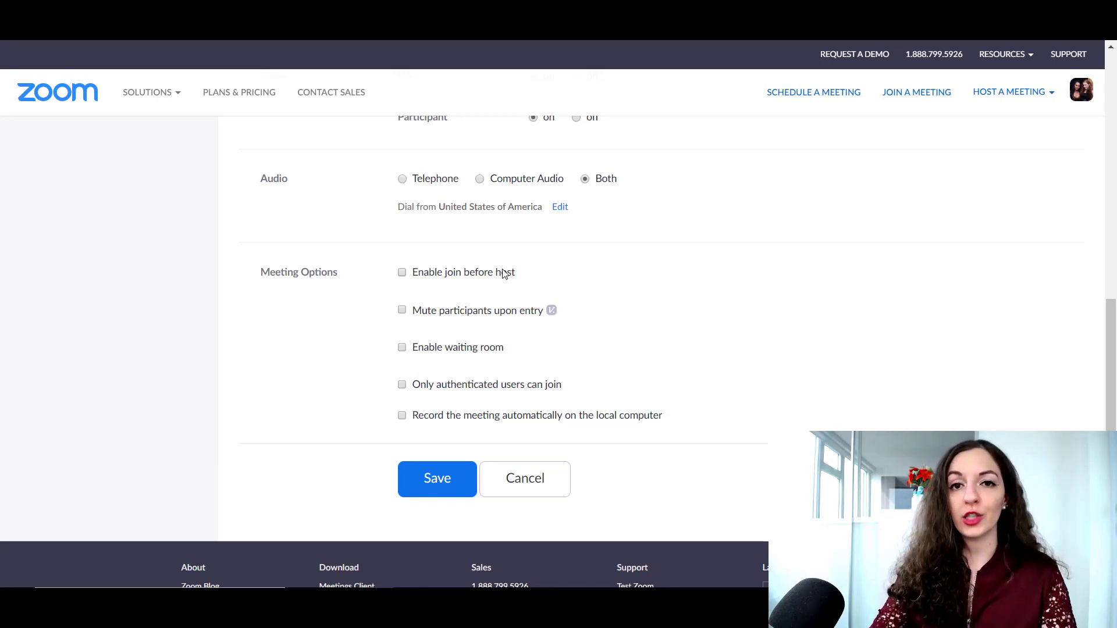
pyautogui.scroll(-1, 504, 273)
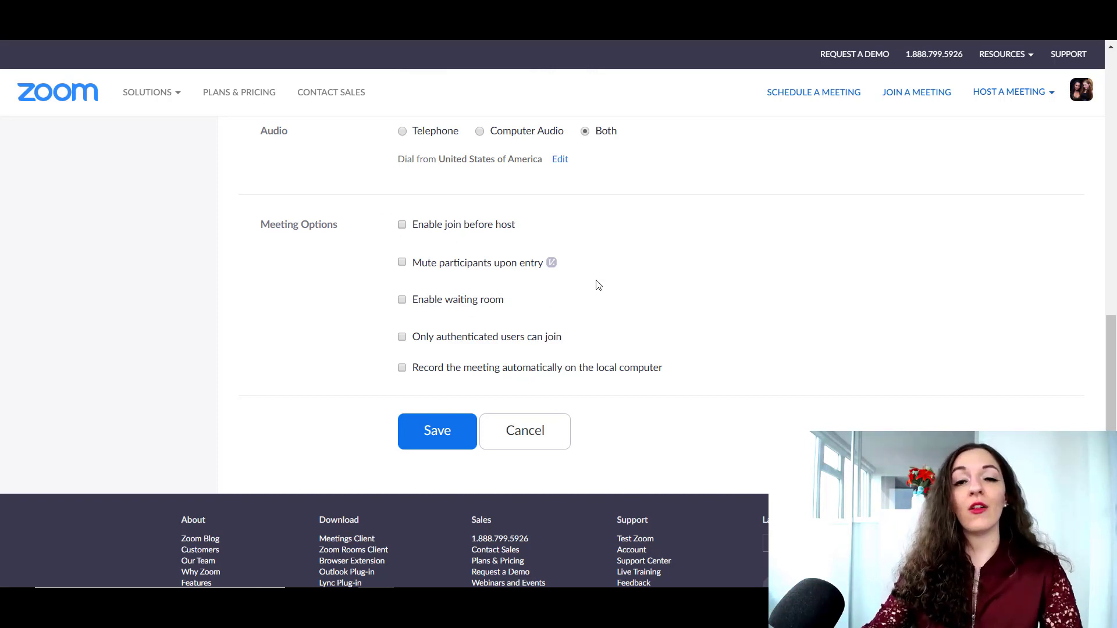
pyautogui.scroll(3, 599, 299)
pyautogui.scroll(-1, 602, 305)
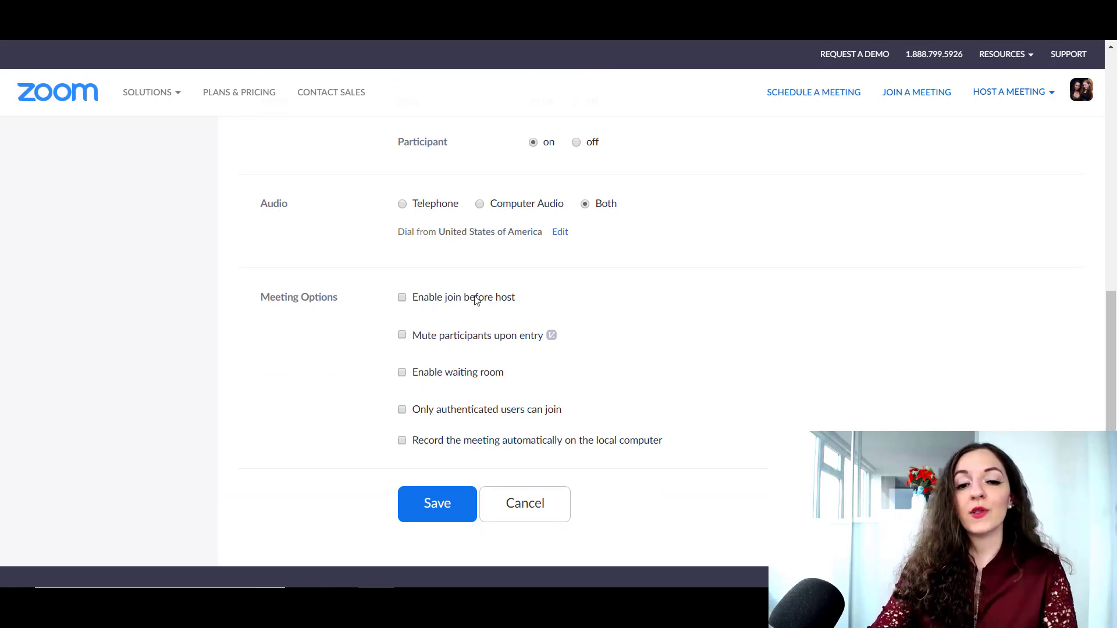
pyautogui.scroll(-1, 475, 299)
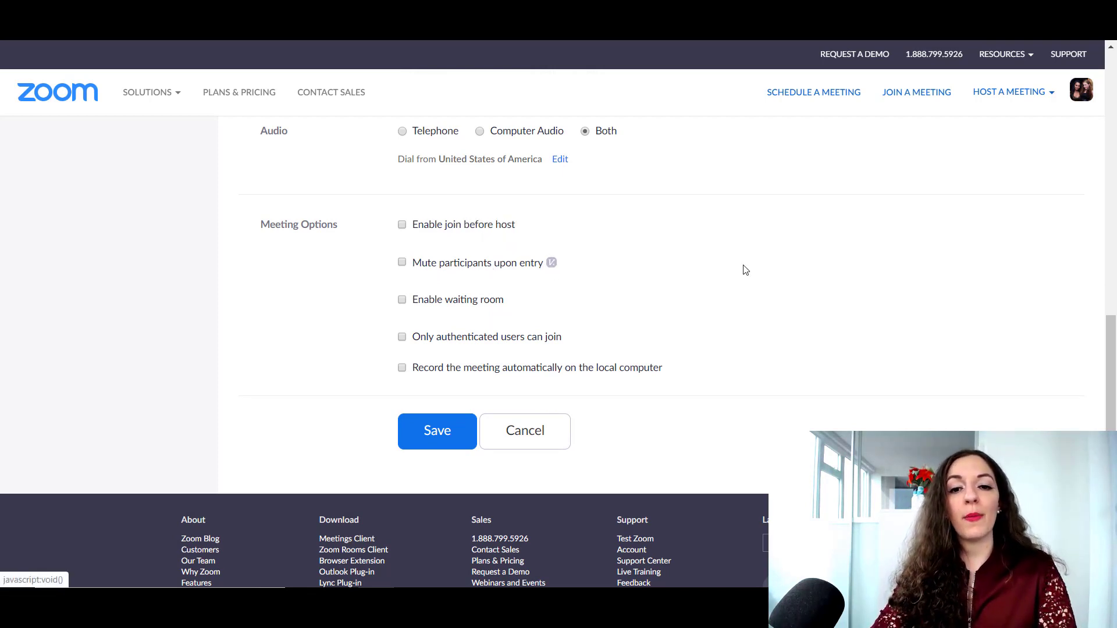
# Enable muting participants upon entry in the meeting options, and disable it again.
pyautogui.scroll(1, 639, 336)
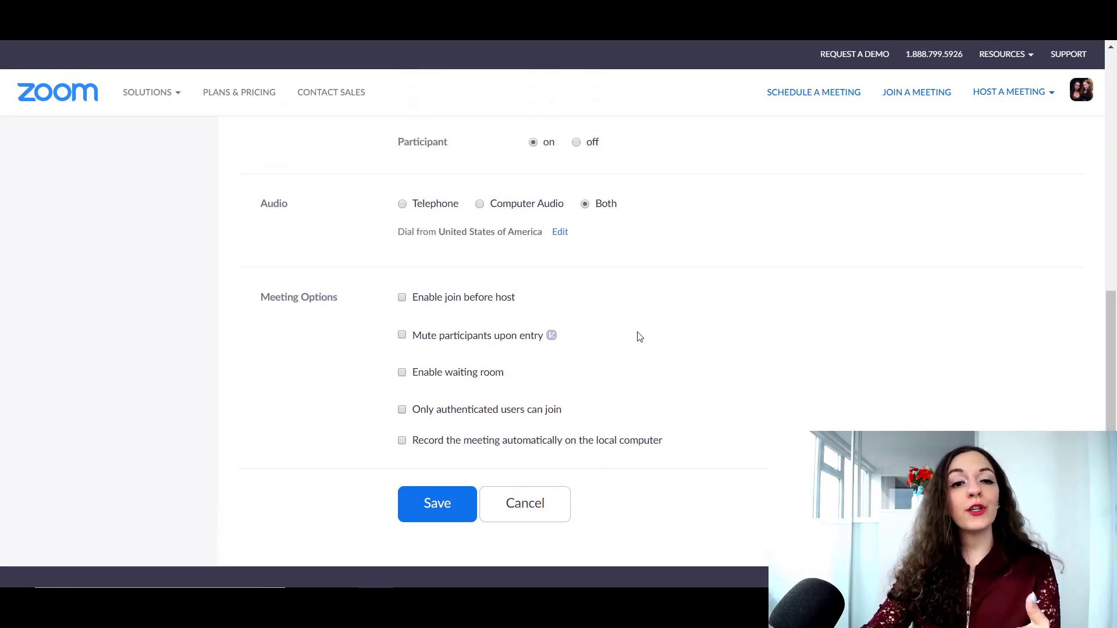
pyautogui.scroll(2, 637, 334)
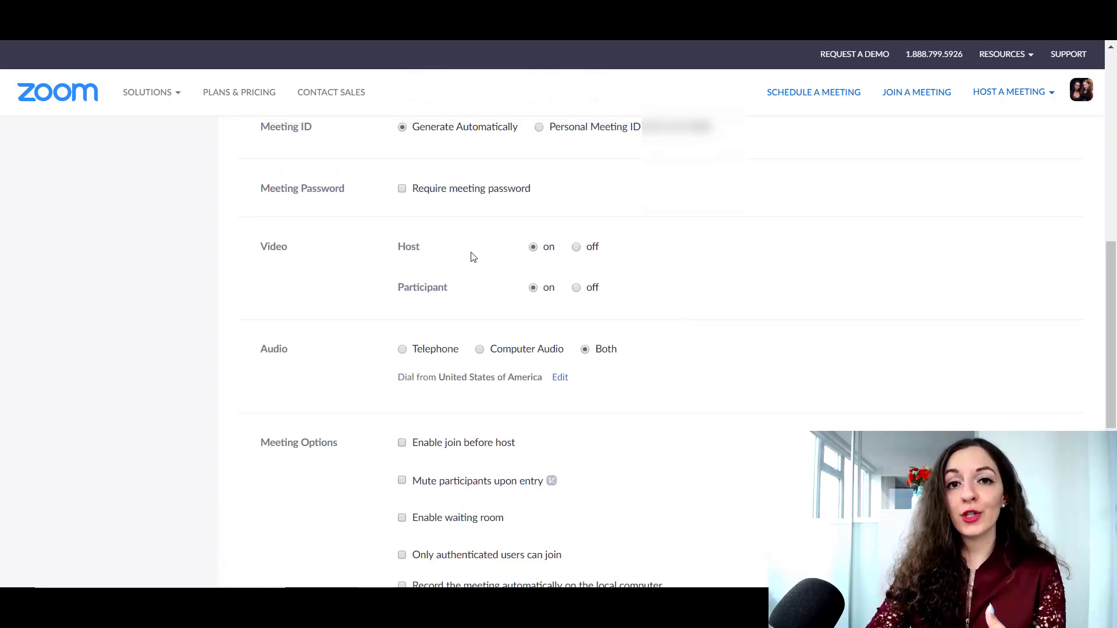
pyautogui.scroll(-2, 317, 337)
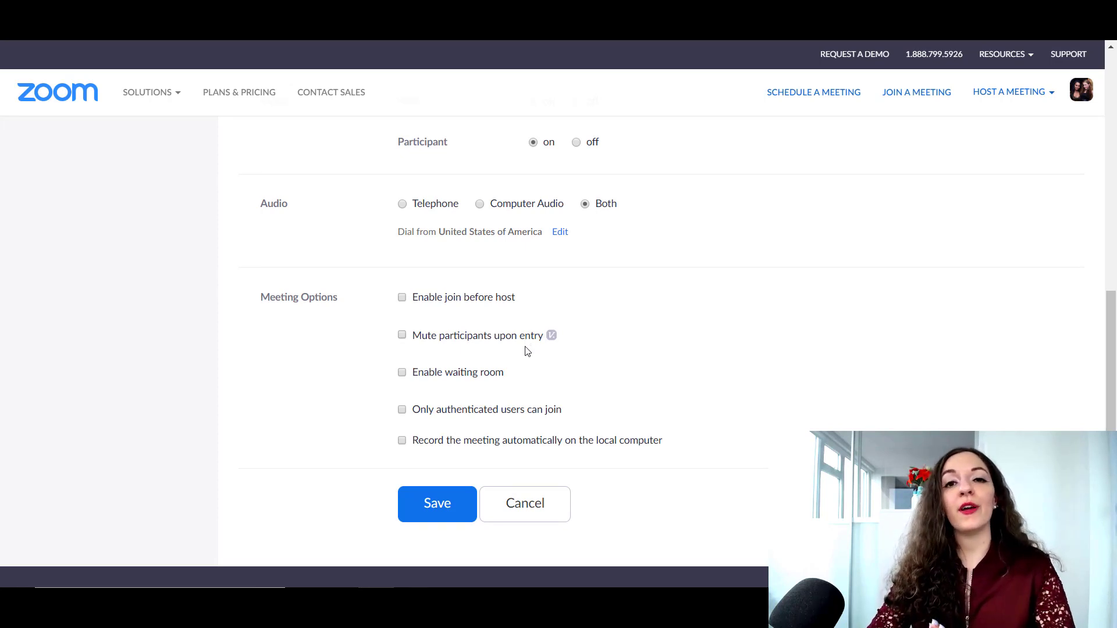
pyautogui.click(401, 336)
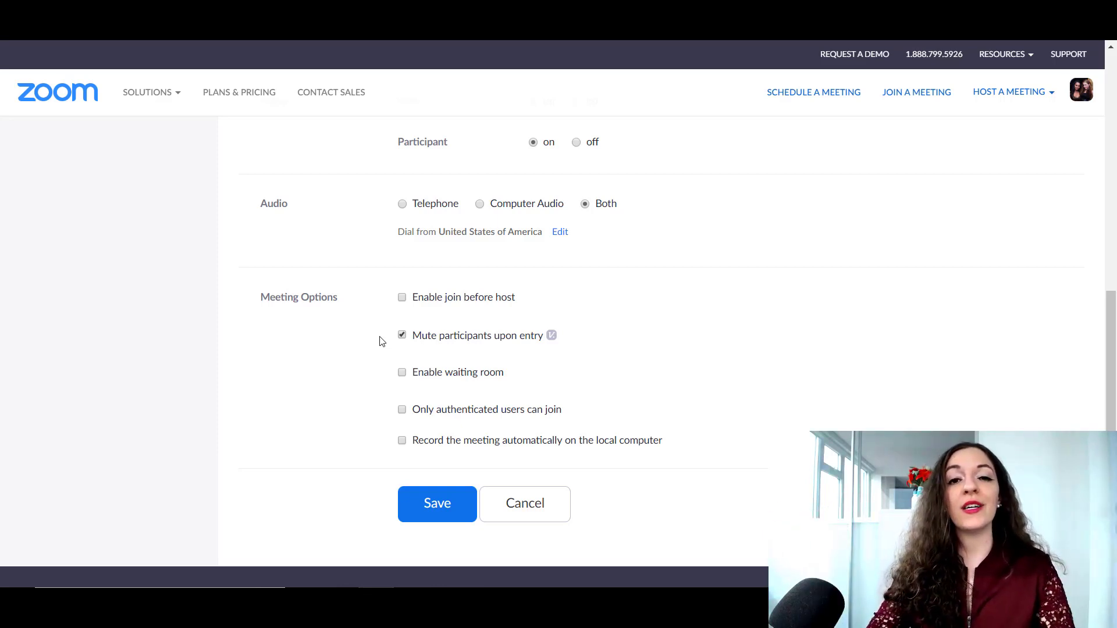
pyautogui.click(398, 338)
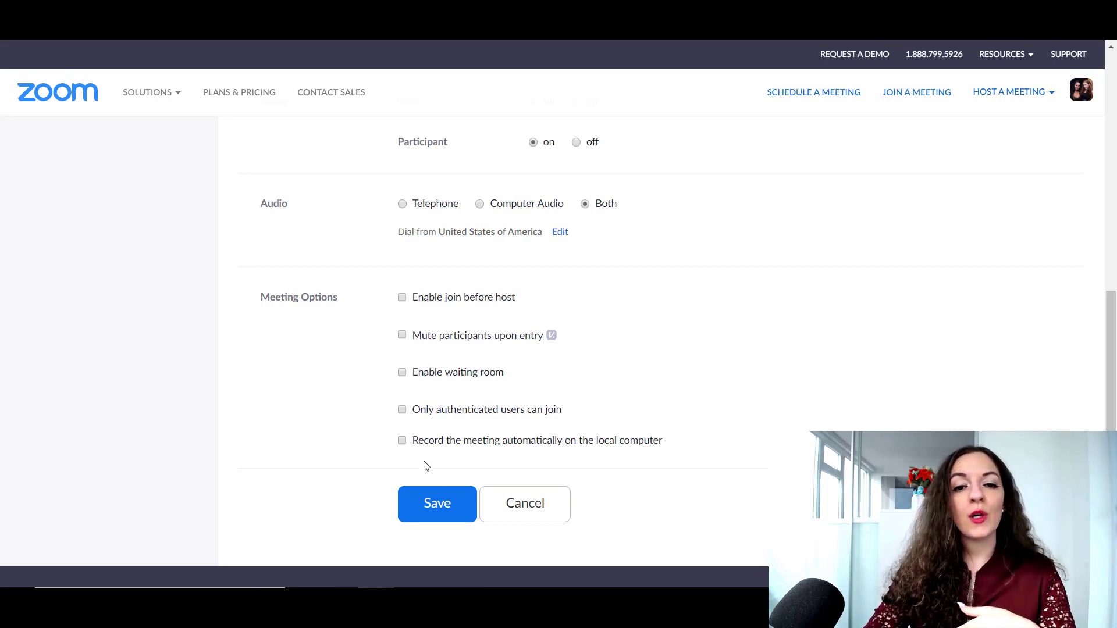
# Check the schedule form from topic to meeting options, save the meeting, and dismiss the browser's offer to store the password.
pyautogui.scroll(10, 570, 401)
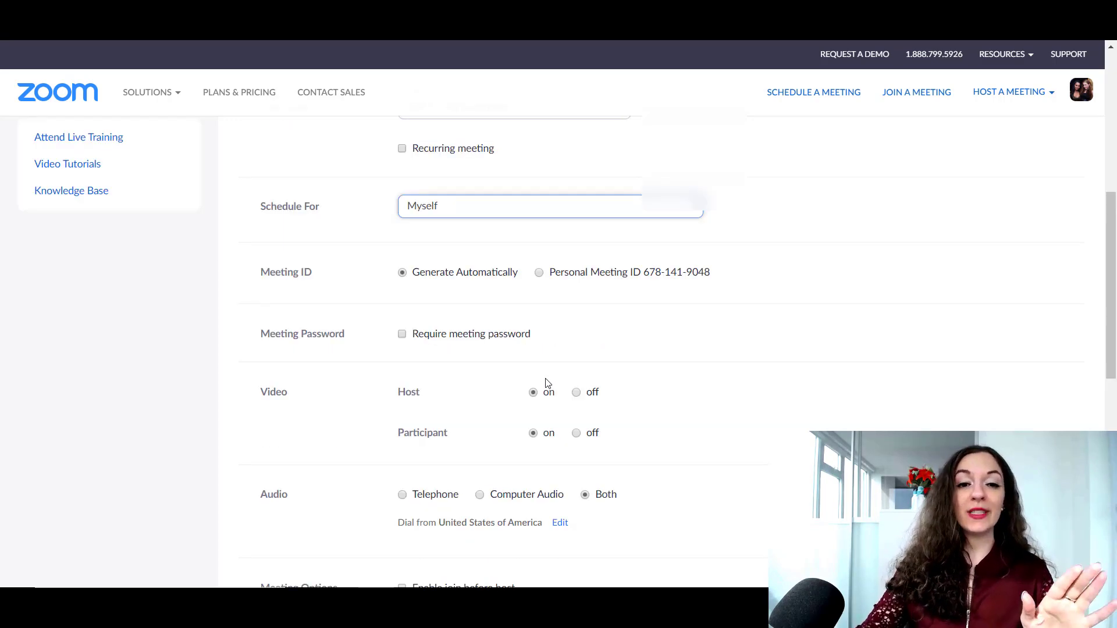
pyautogui.scroll(2, 547, 361)
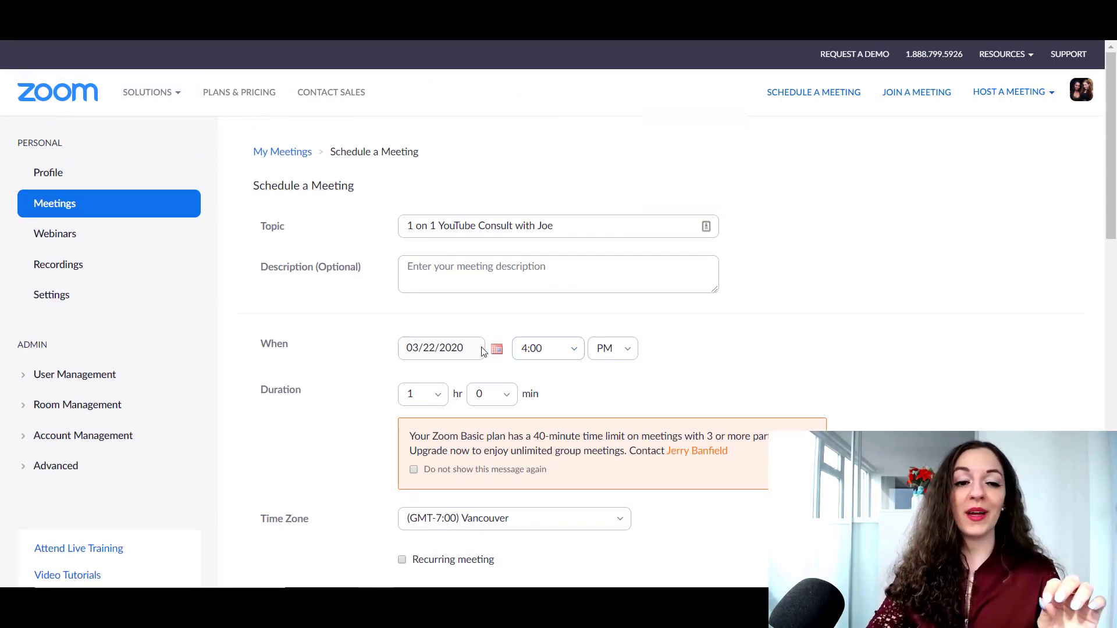
pyautogui.scroll(-4, 886, 347)
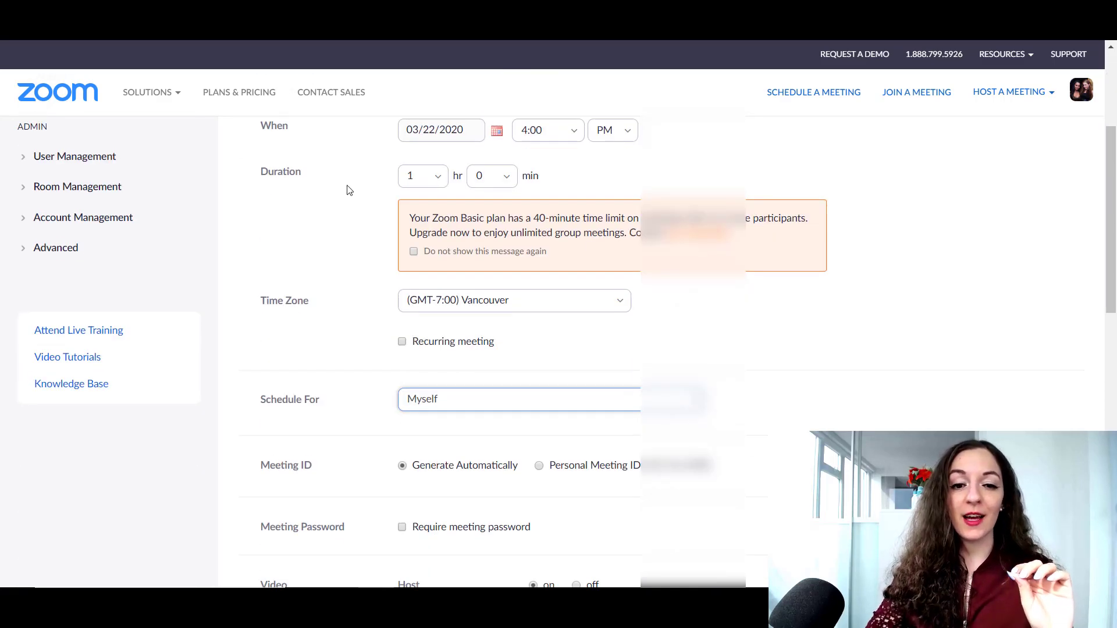
pyautogui.scroll(-3, 517, 354)
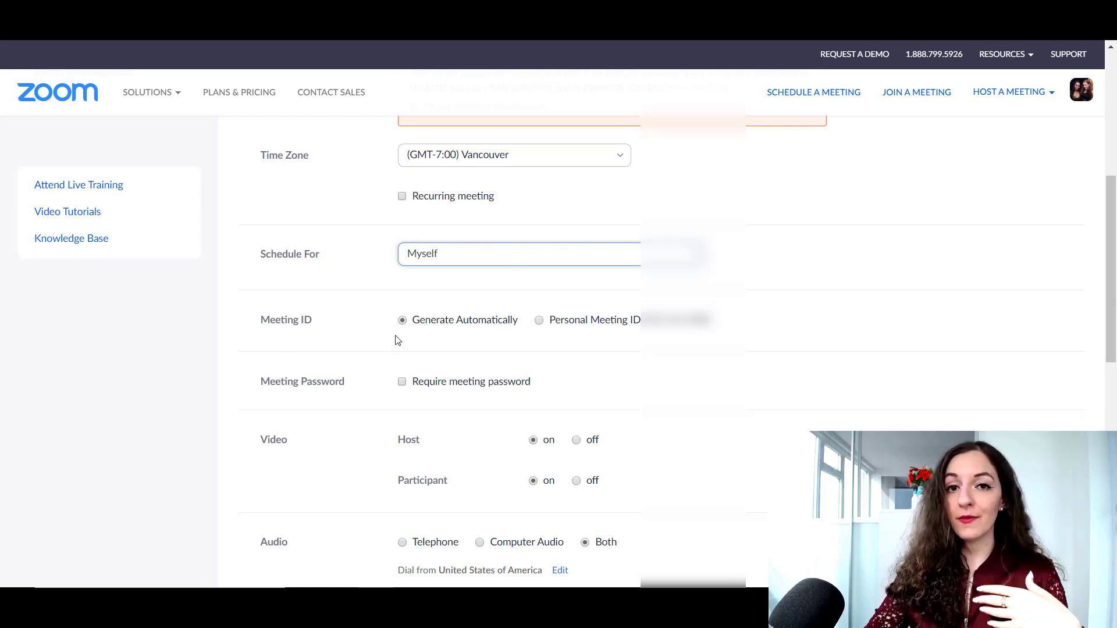
pyautogui.scroll(-2, 495, 326)
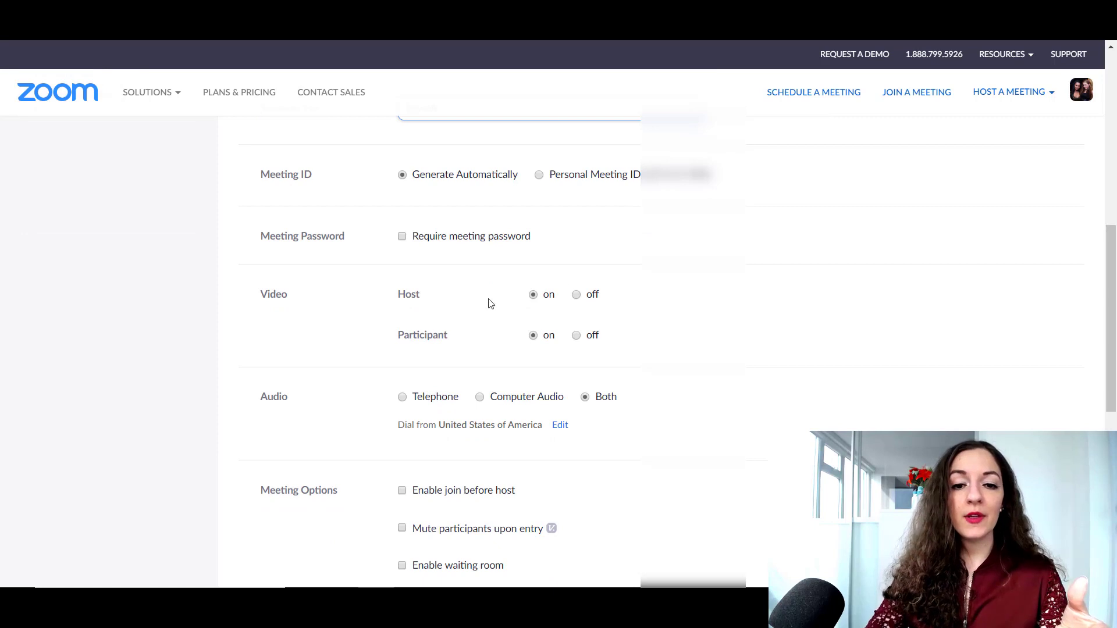
pyautogui.scroll(-3, 576, 400)
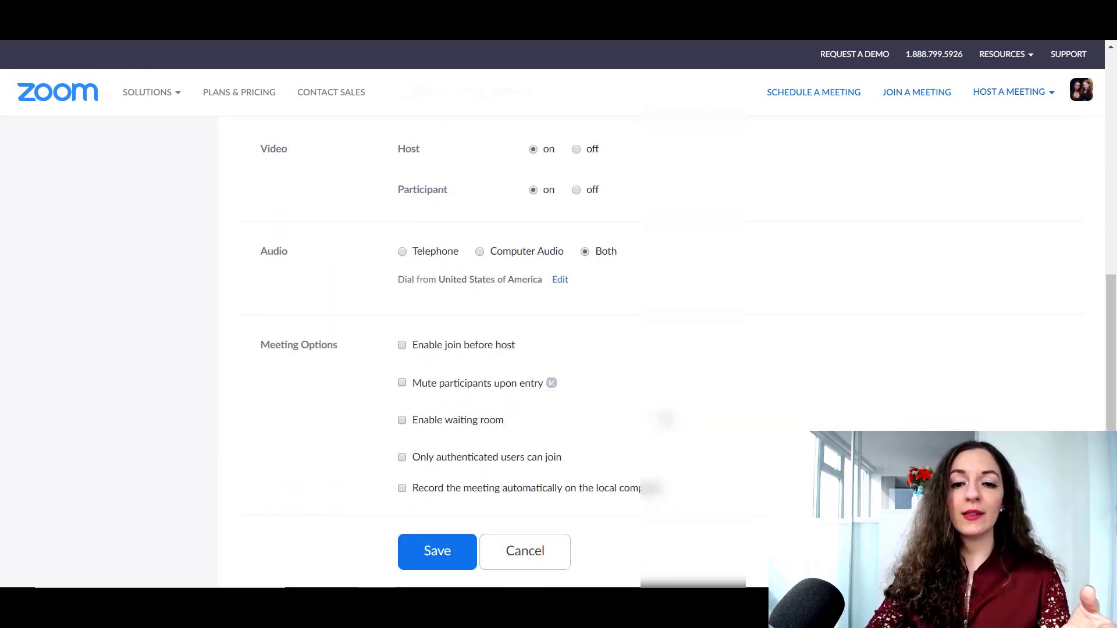
pyautogui.scroll(-2, 431, 403)
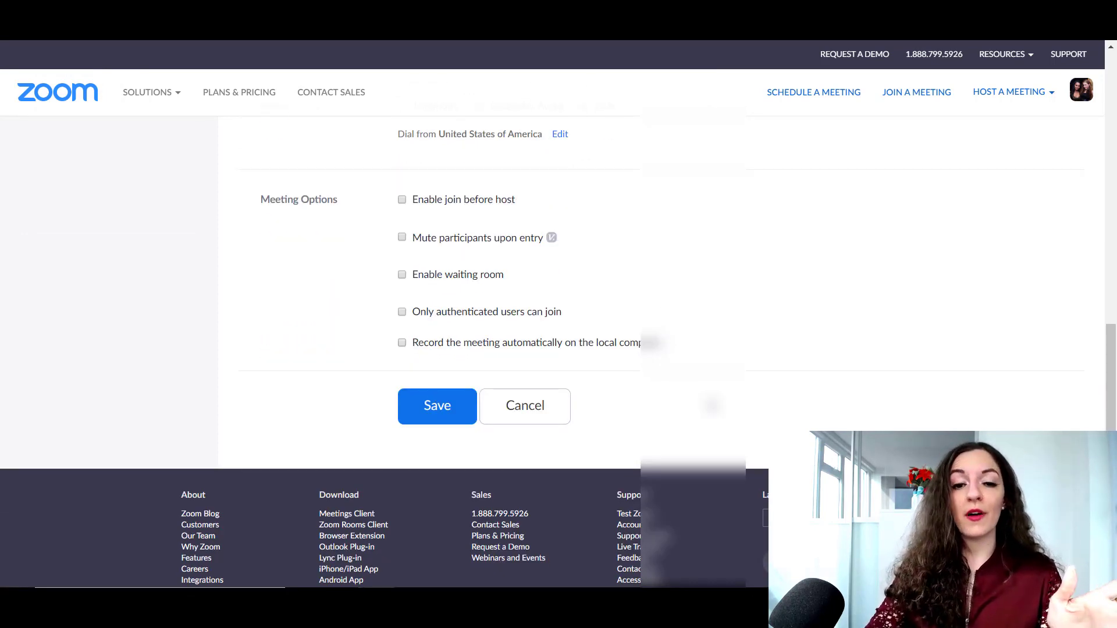
pyautogui.click(437, 412)
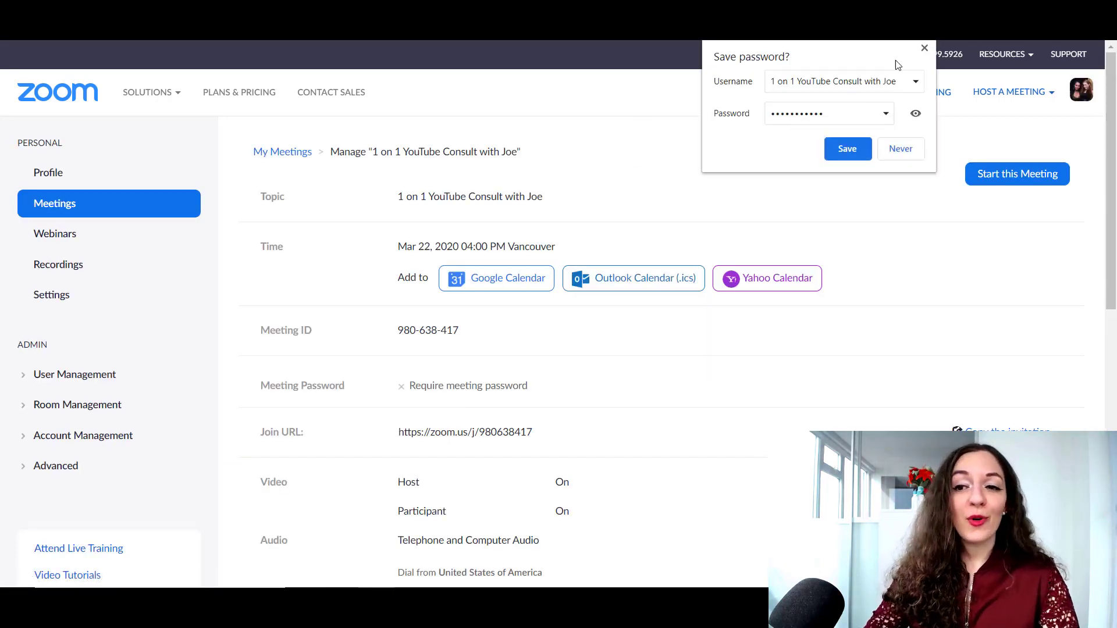
pyautogui.click(925, 49)
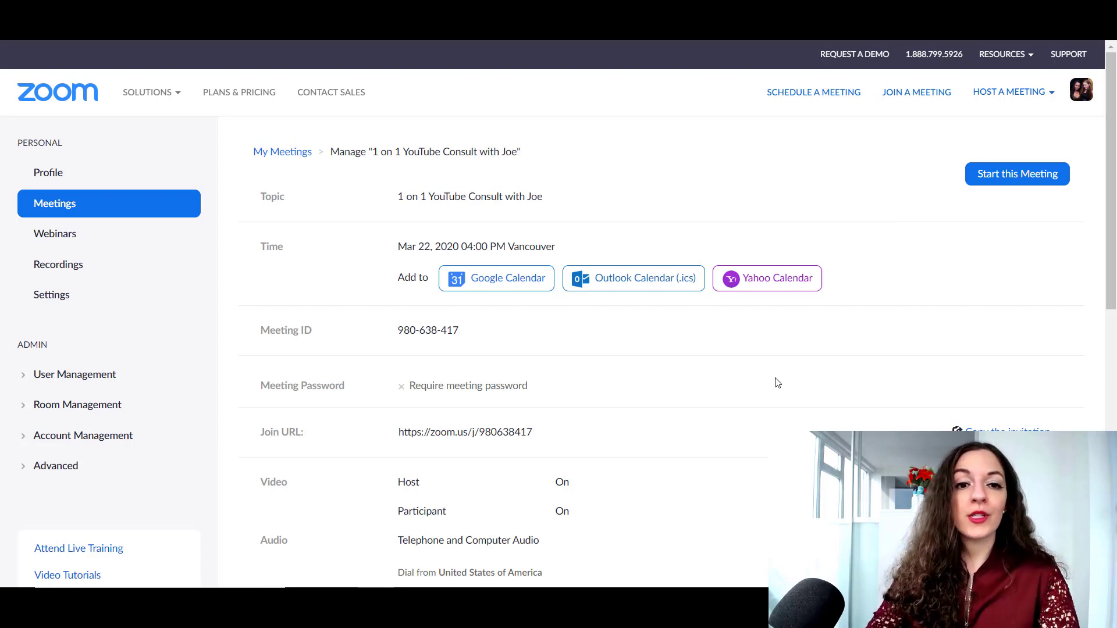
# Review the saved meeting's details and open its invitation text for copying.
pyautogui.scroll(-3, 823, 227)
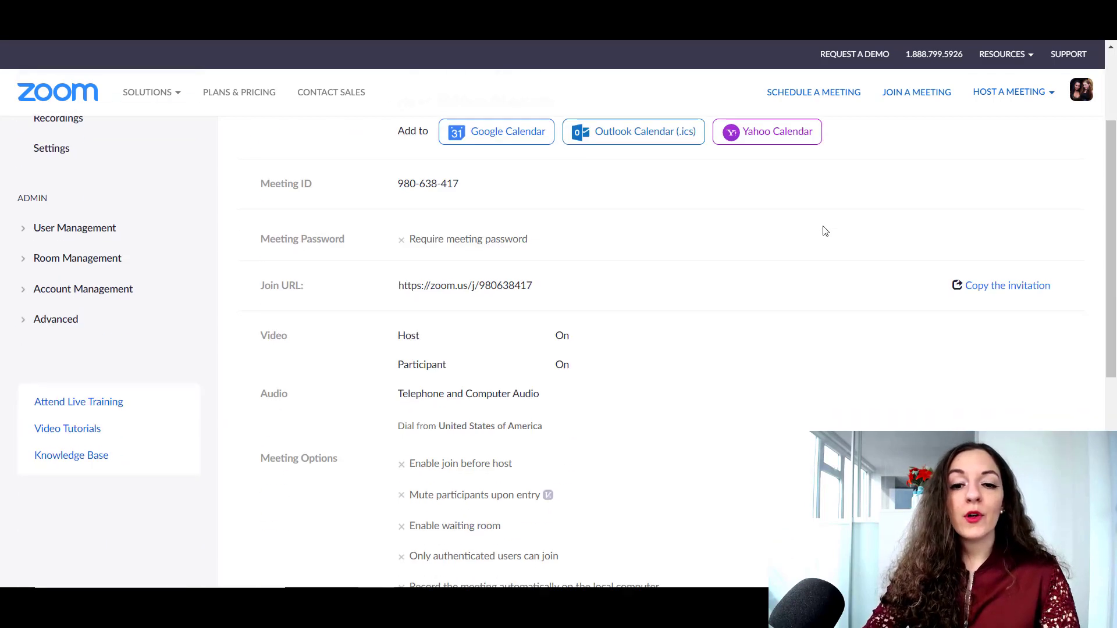
pyautogui.scroll(-3, 823, 229)
pyautogui.scroll(6, 822, 229)
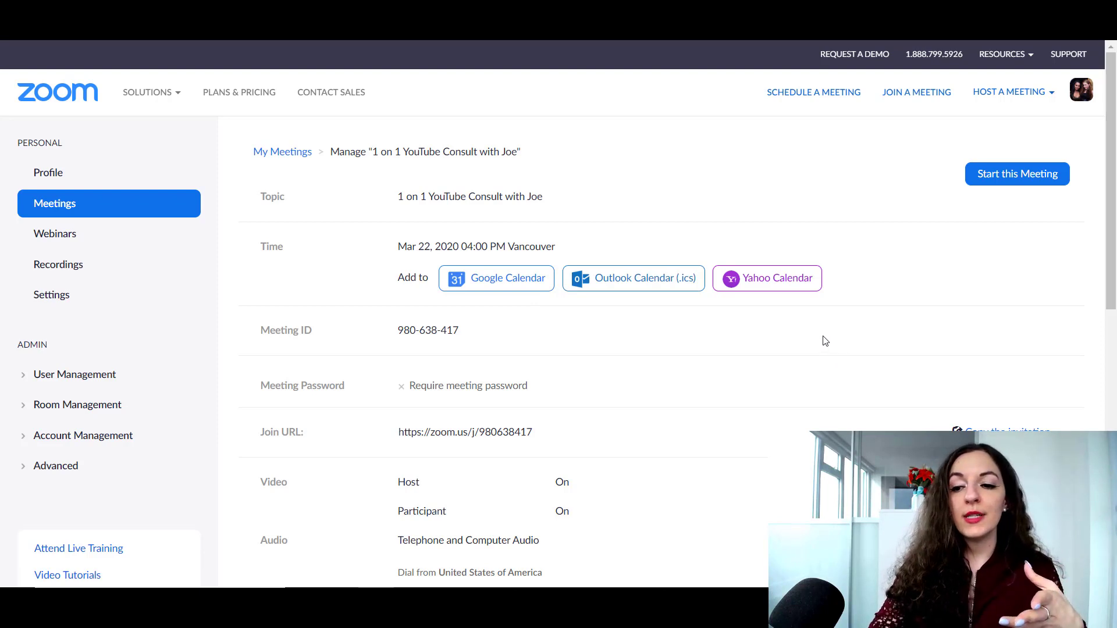
pyautogui.scroll(-3, 825, 341)
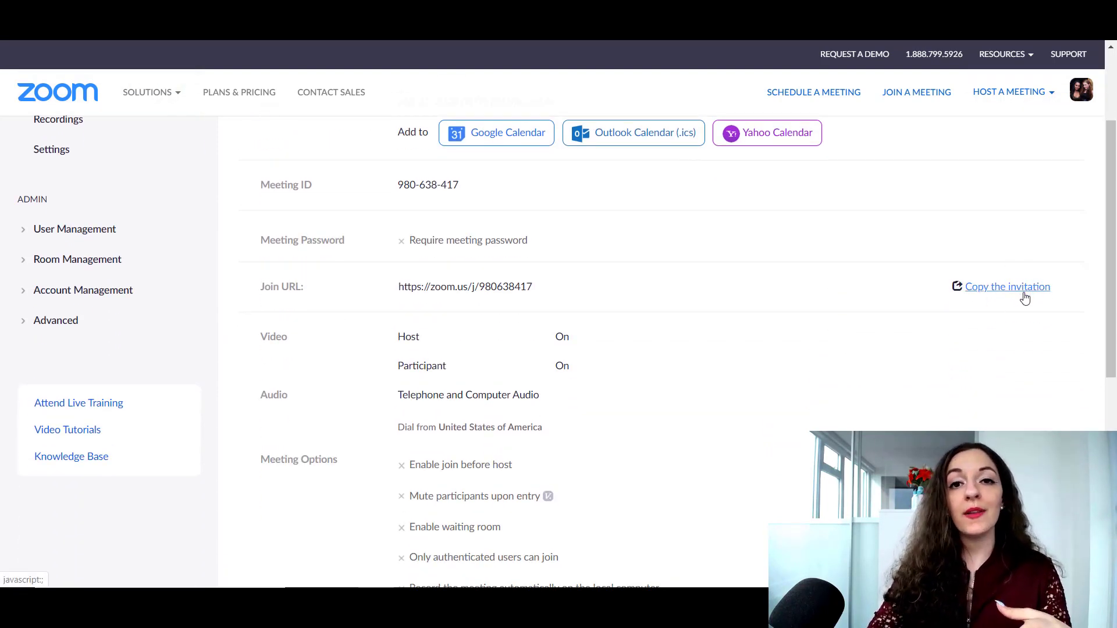
pyautogui.click(1016, 291)
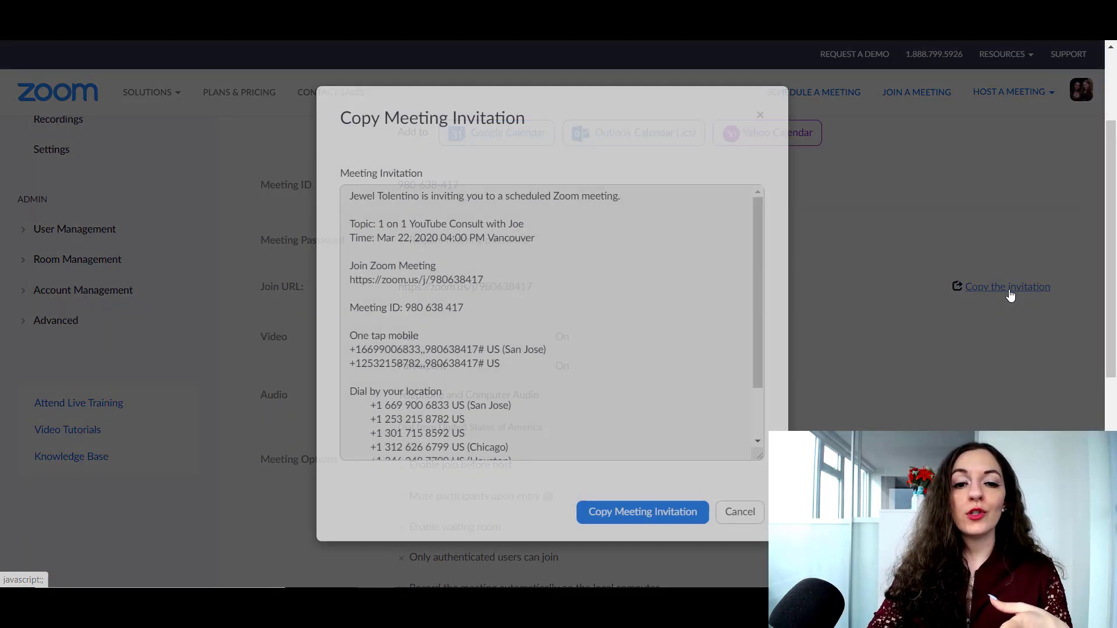
# Read through the invitation, including the join link and dial-in numbers, and copy the meeting invitation.
pyautogui.scroll(3, 609, 284)
pyautogui.scroll(-1, 562, 339)
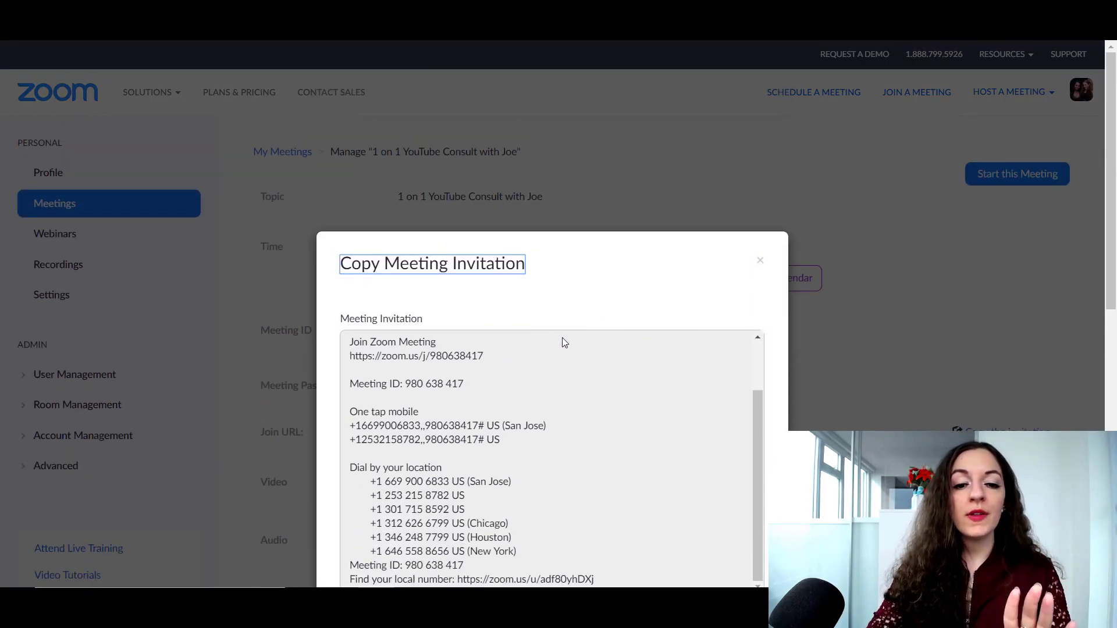
pyautogui.scroll(-3, 671, 413)
pyautogui.scroll(3, 551, 399)
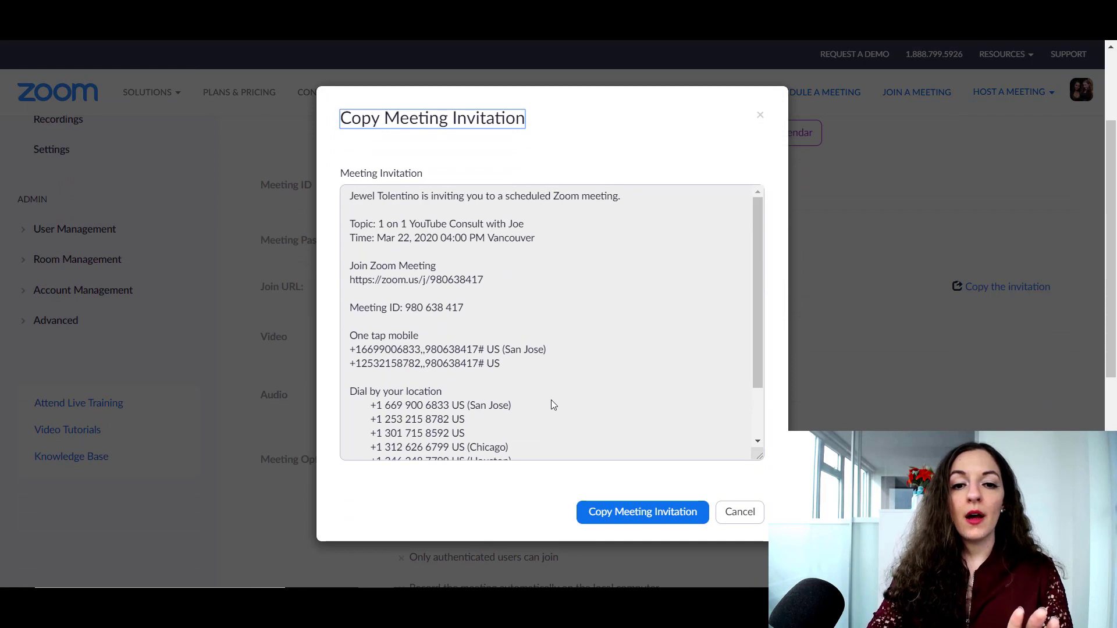
pyautogui.scroll(2, 551, 400)
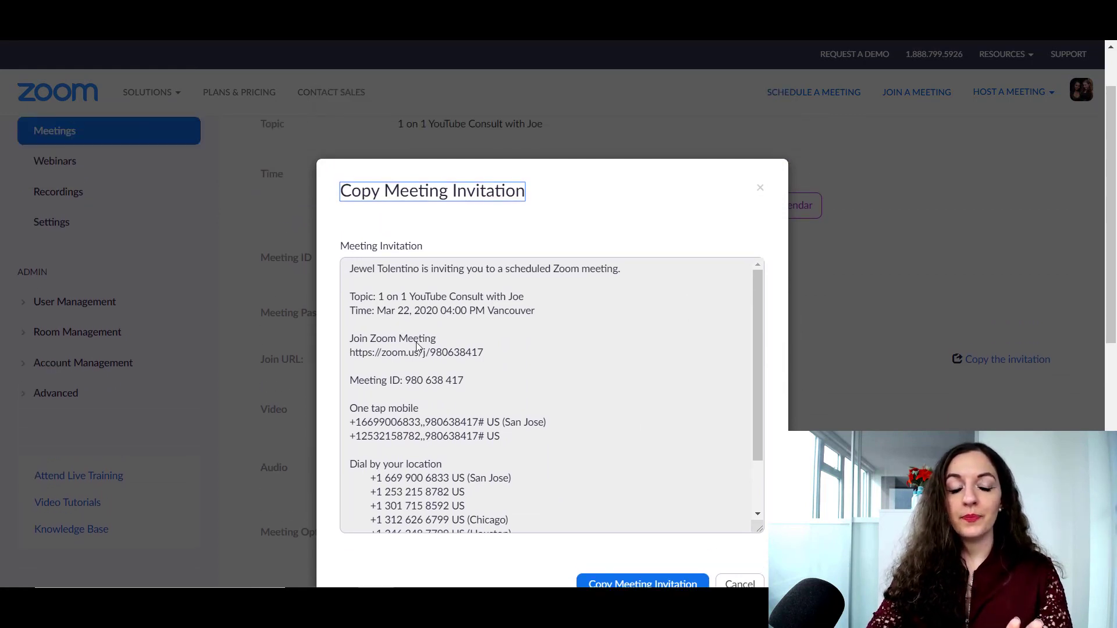
pyautogui.scroll(-2, 417, 345)
pyautogui.scroll(2, 417, 345)
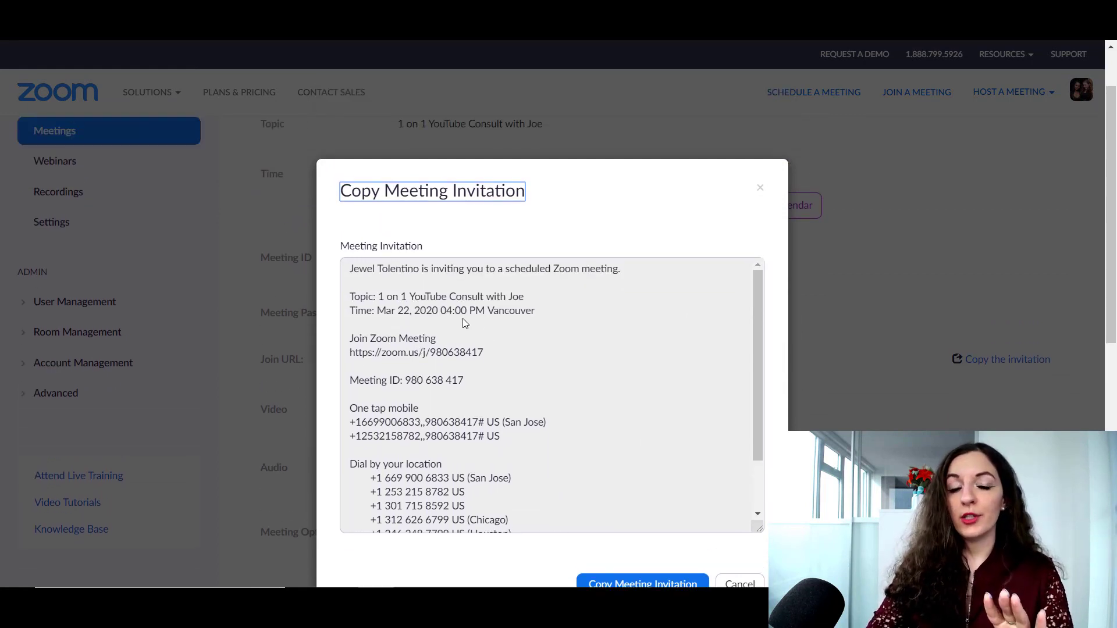
pyautogui.scroll(-3, 652, 402)
pyautogui.scroll(-2, 656, 422)
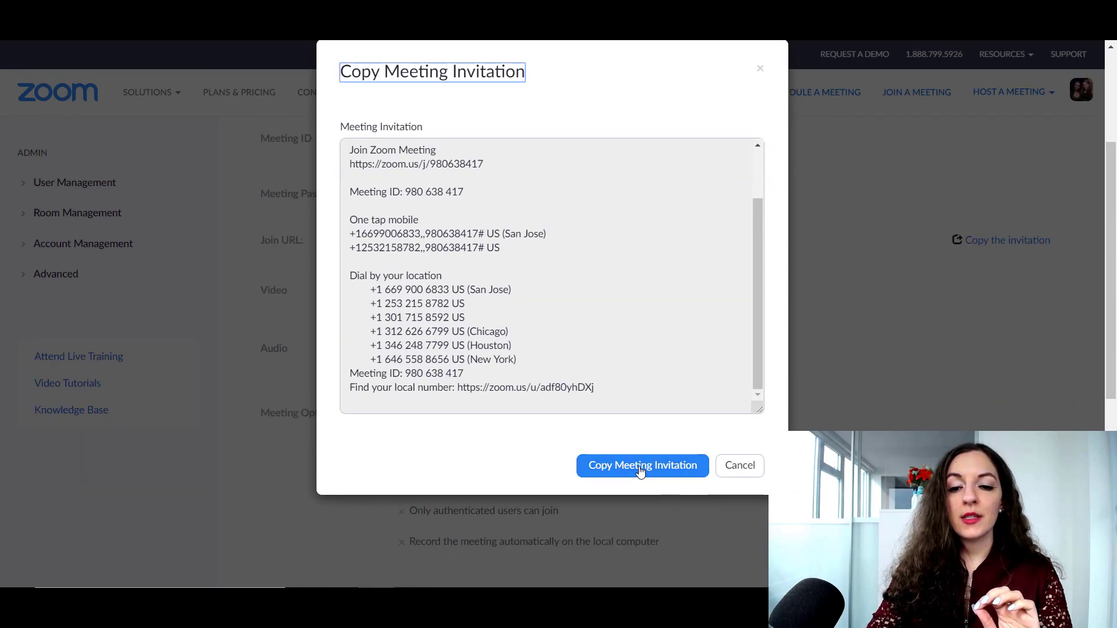
pyautogui.click(626, 469)
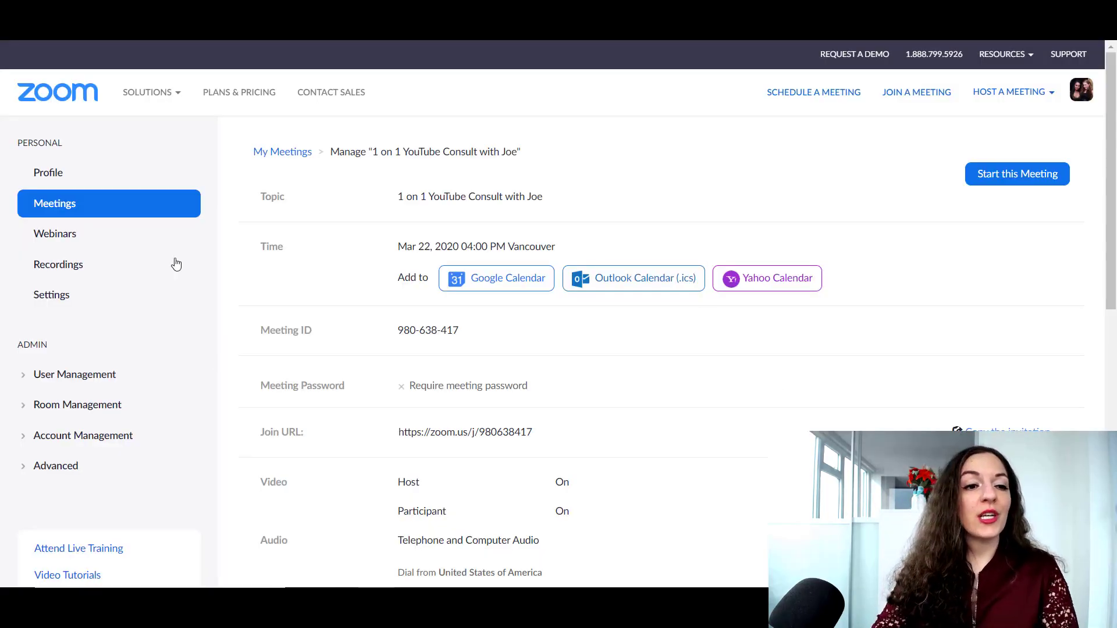
# Open the 1 on 1 YouTube Consult meeting from the upcoming meetings list and start editing it.
pyautogui.click(56, 208)
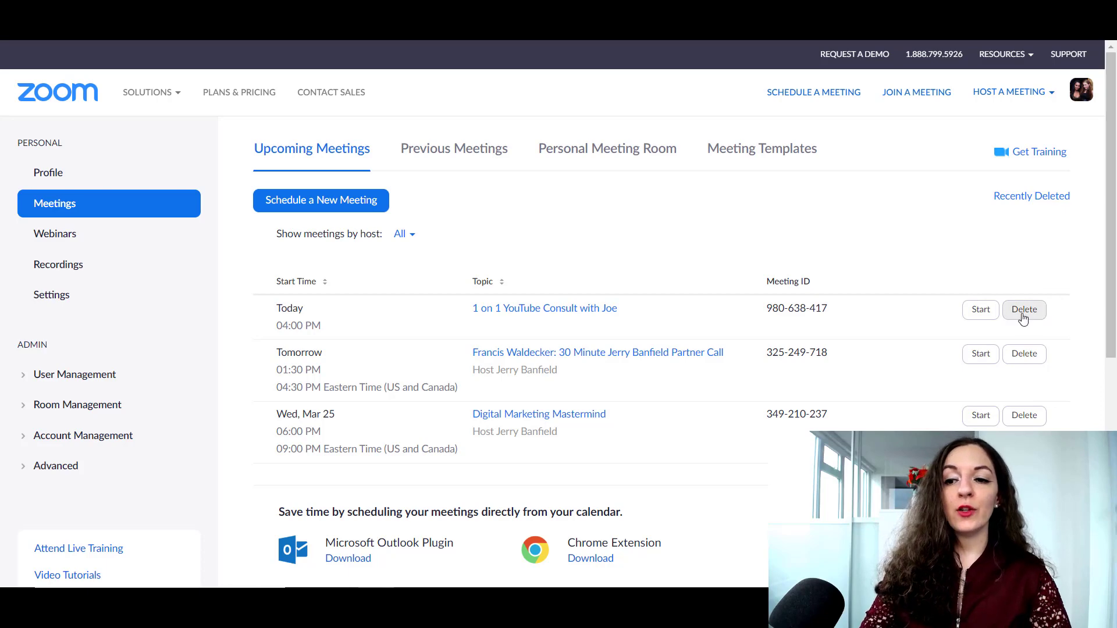
pyautogui.click(520, 312)
pyautogui.scroll(-9, 640, 306)
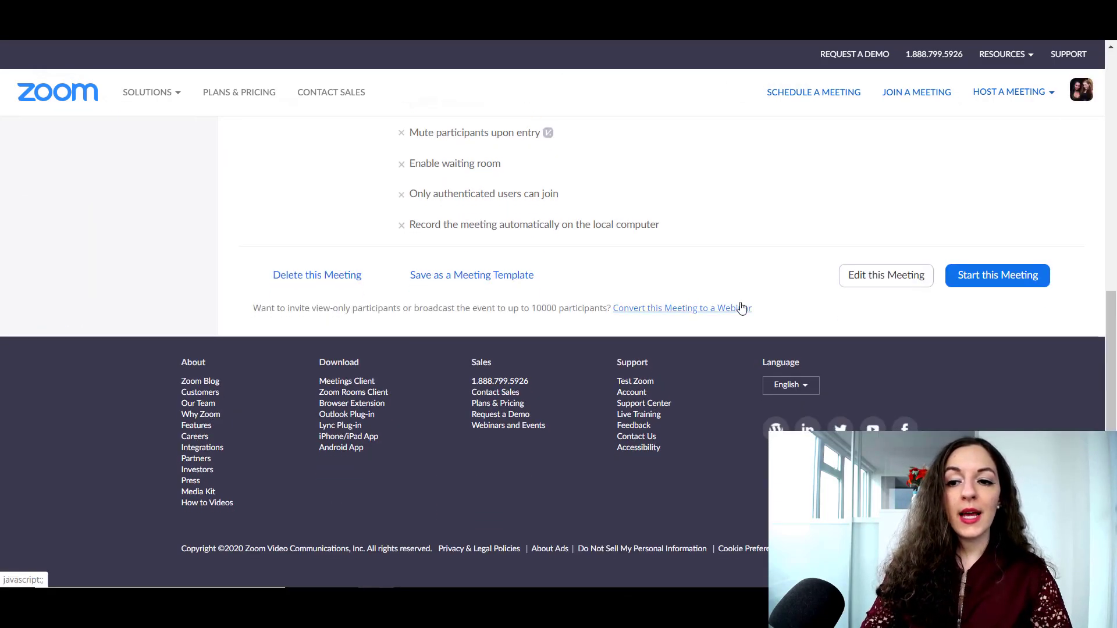
pyautogui.click(876, 280)
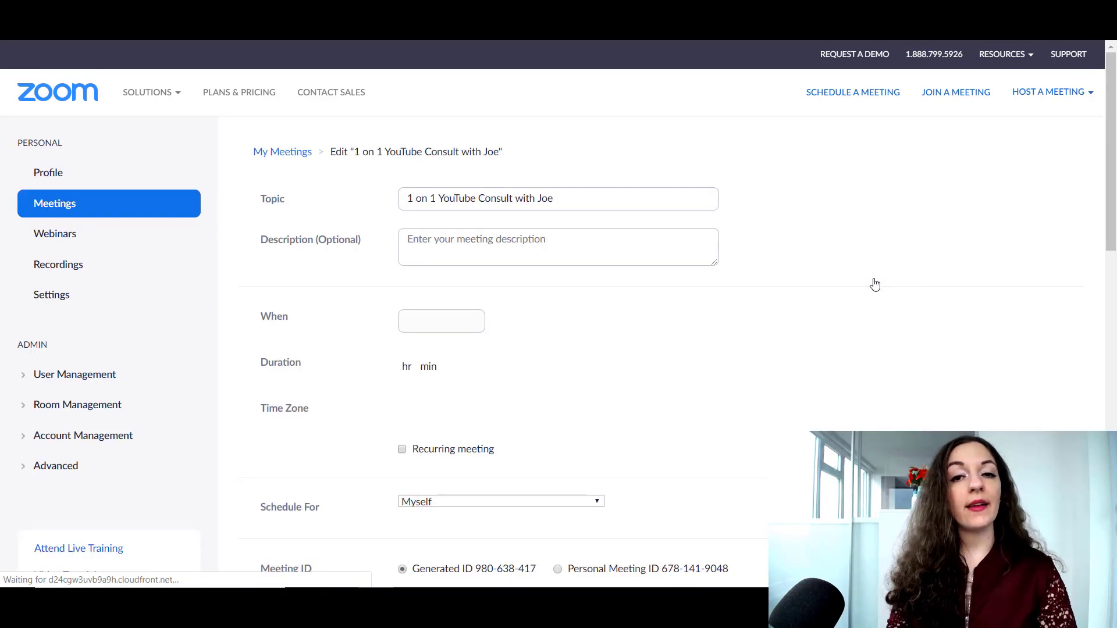
# Review all settings in the meeting's edit form and save the meeting.
pyautogui.scroll(-1, 688, 343)
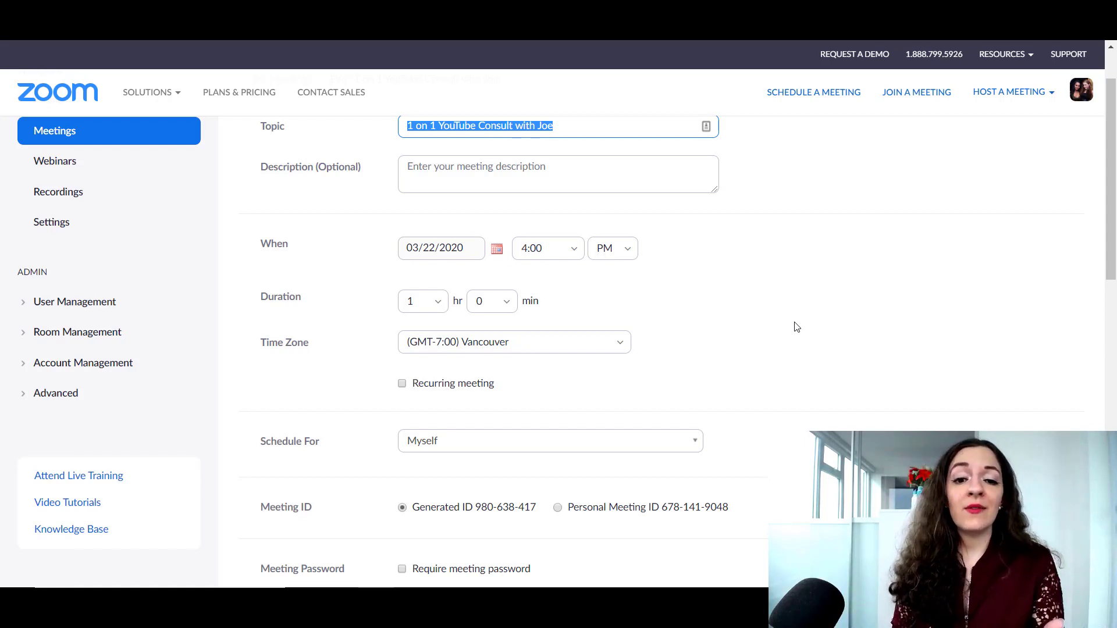
pyautogui.scroll(-13, 794, 325)
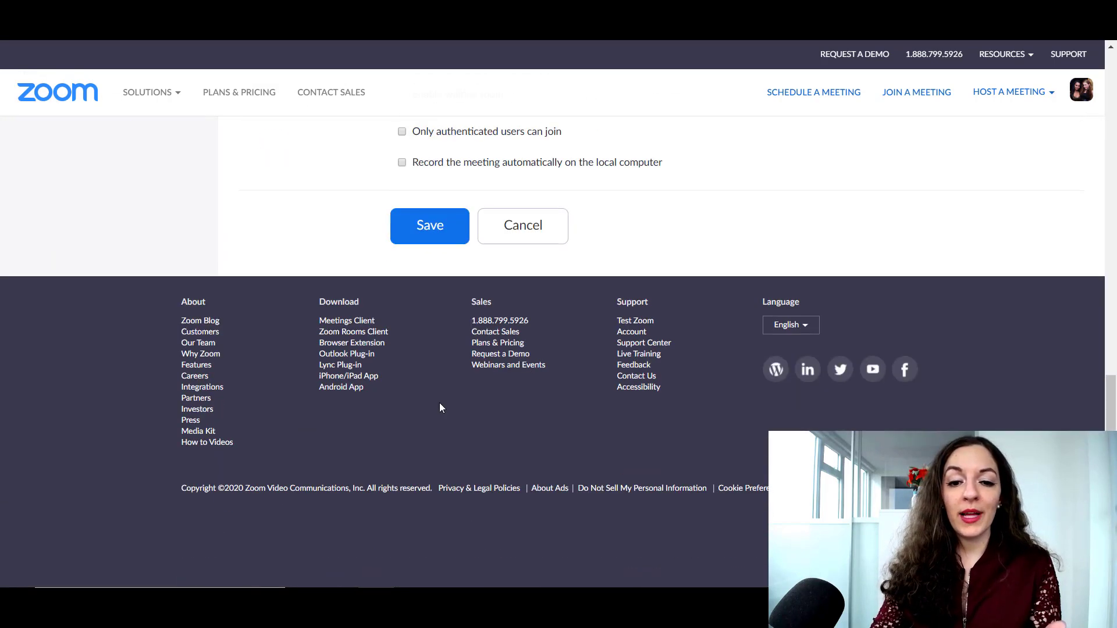
pyautogui.scroll(4, 440, 407)
pyautogui.click(437, 447)
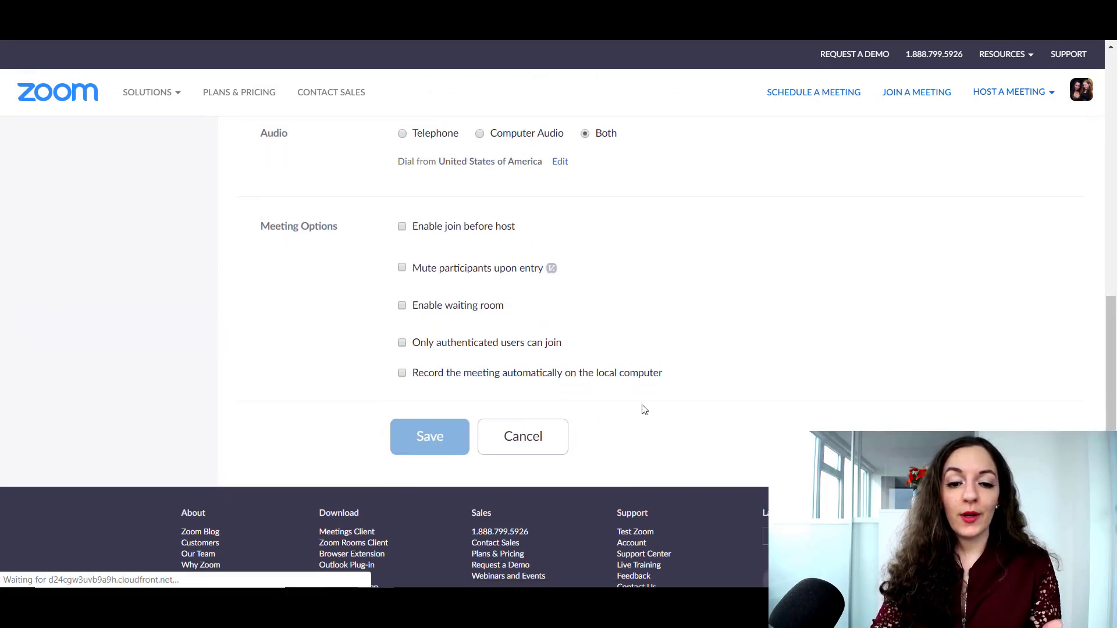
pyautogui.scroll(-10, 661, 386)
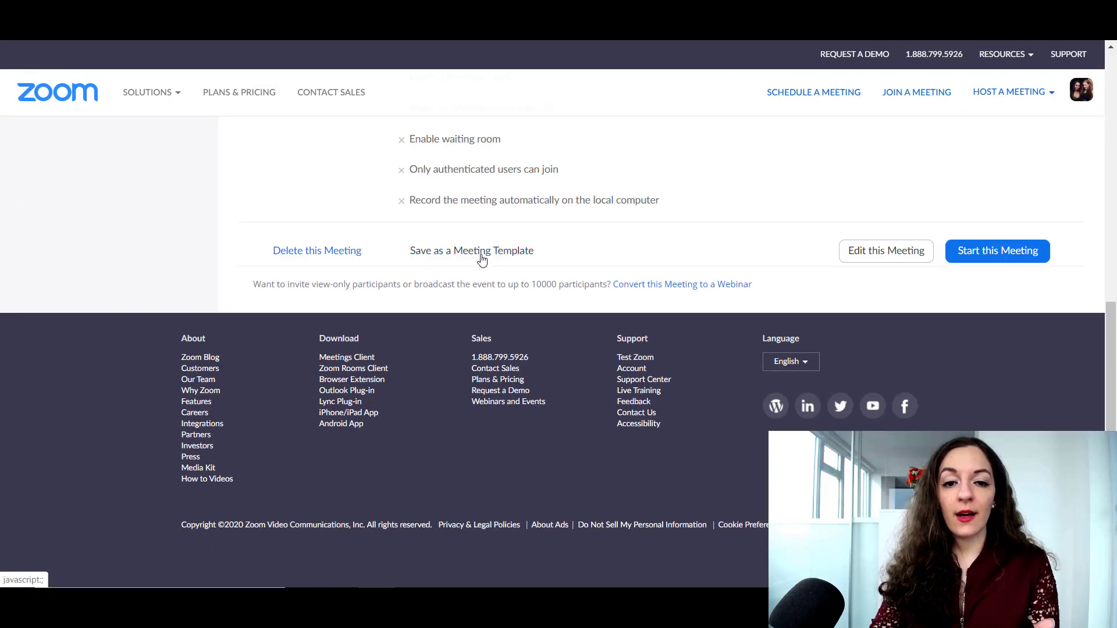